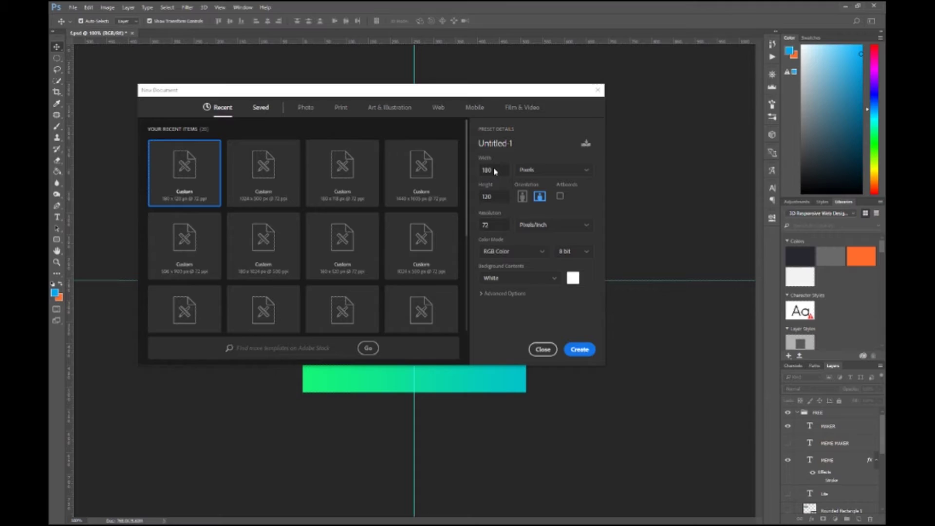
# Create a new document 512 pixels wide and 512 pixels high.
pyautogui.doubleClick(493, 170)
pyautogui.write('5')
pyautogui.press('Tab')
pyautogui.write('512')
pyautogui.click(580, 351)
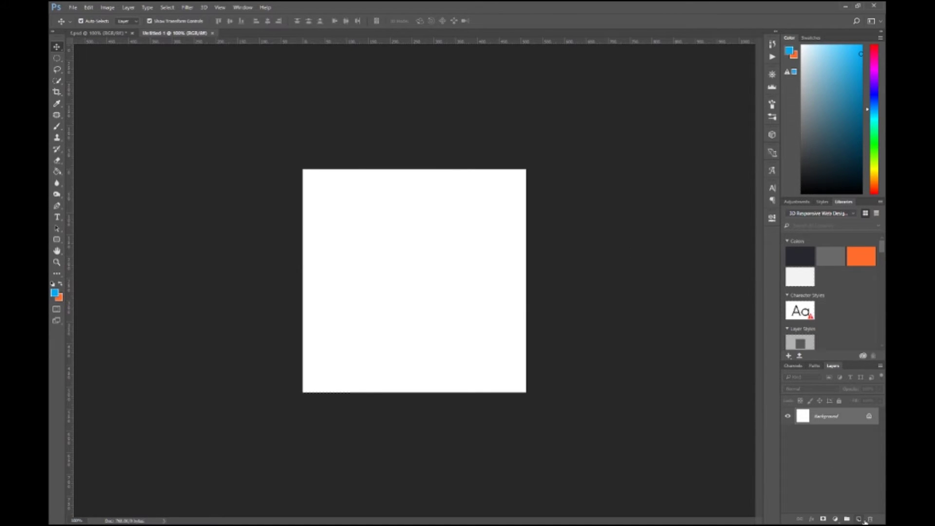
# Add empty Layer 1, hide the Background, and draw a rounded rectangle over the whole canvas.
pyautogui.click(860, 520)
pyautogui.click(788, 434)
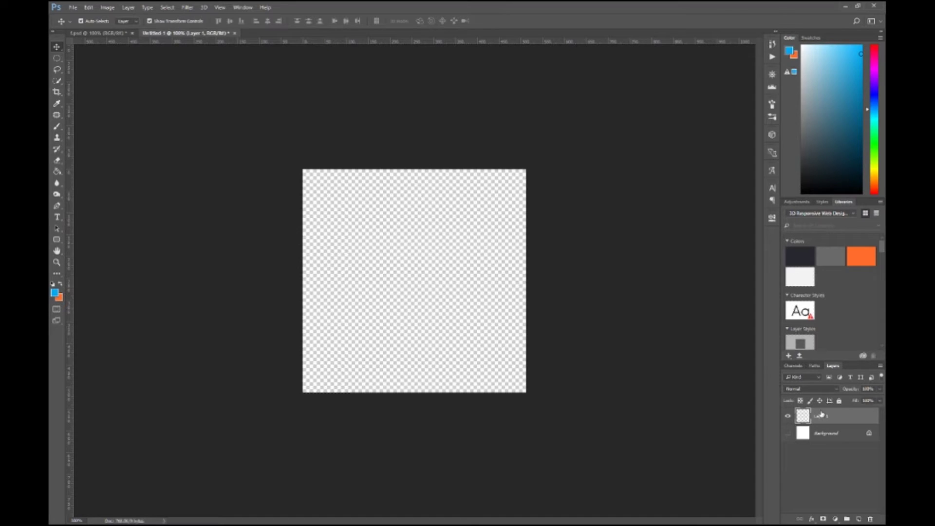
pyautogui.click(176, 105)
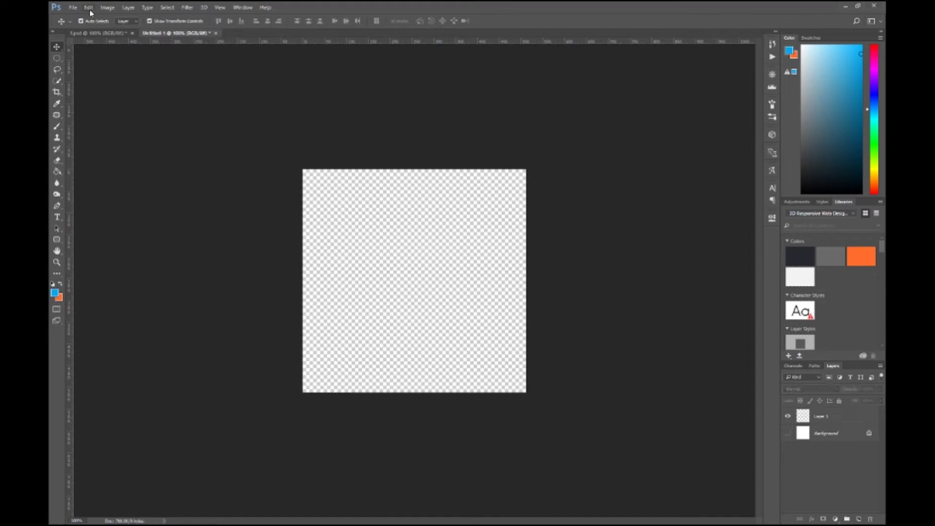
pyautogui.click(56, 239)
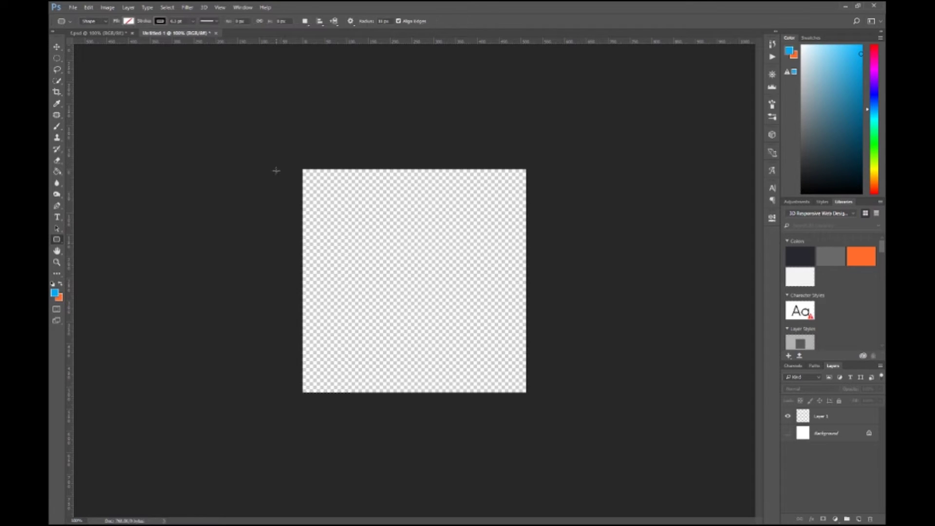
pyautogui.moveTo(268, 162); pyautogui.dragTo(581, 405)
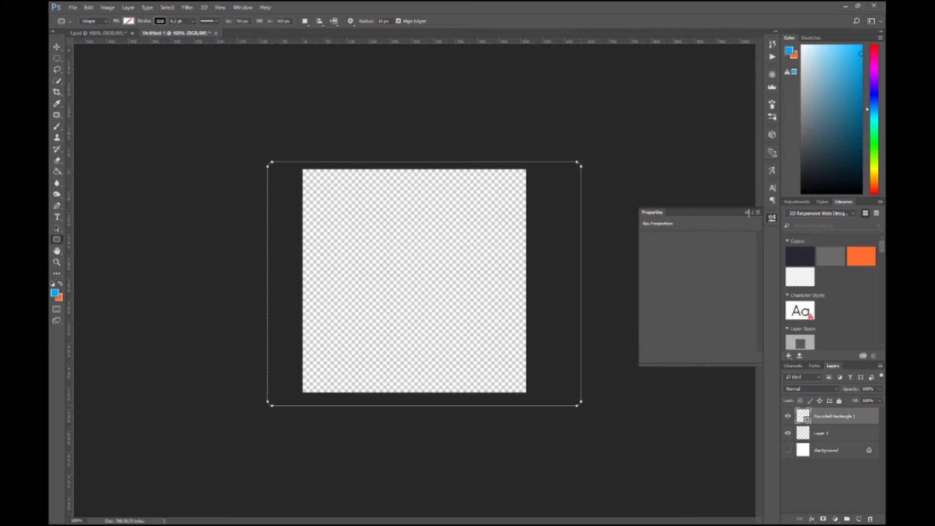
# Set the shape fill to the blue gradient preset and recolour its end stop green.
pyautogui.click(129, 22)
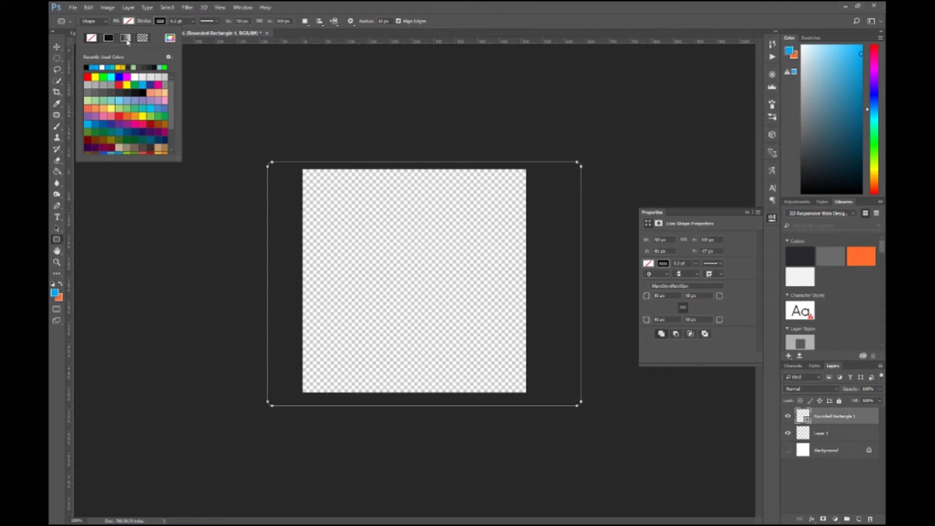
pyautogui.click(126, 39)
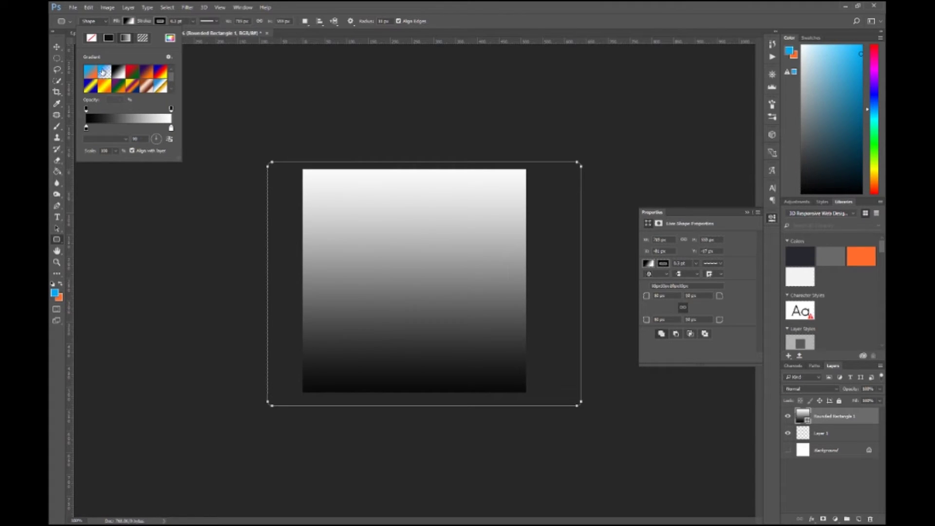
pyautogui.click(103, 73)
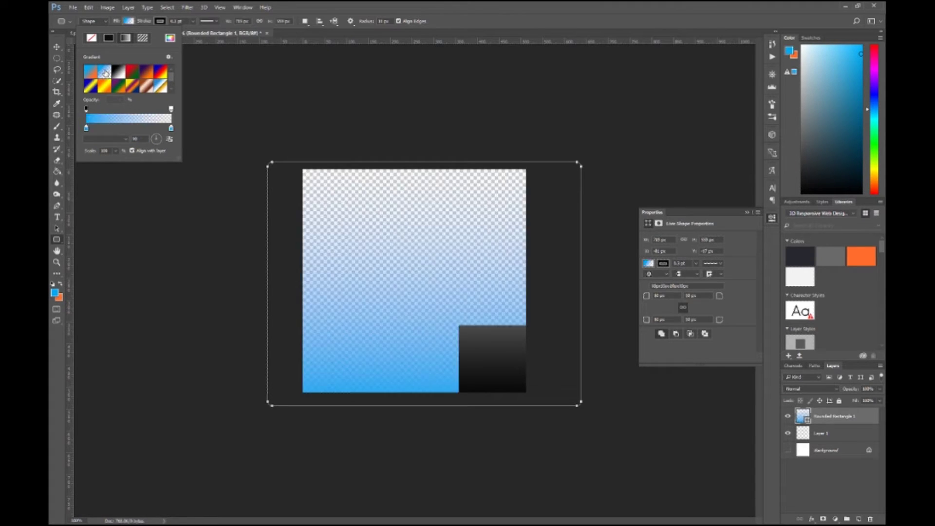
pyautogui.doubleClick(172, 129)
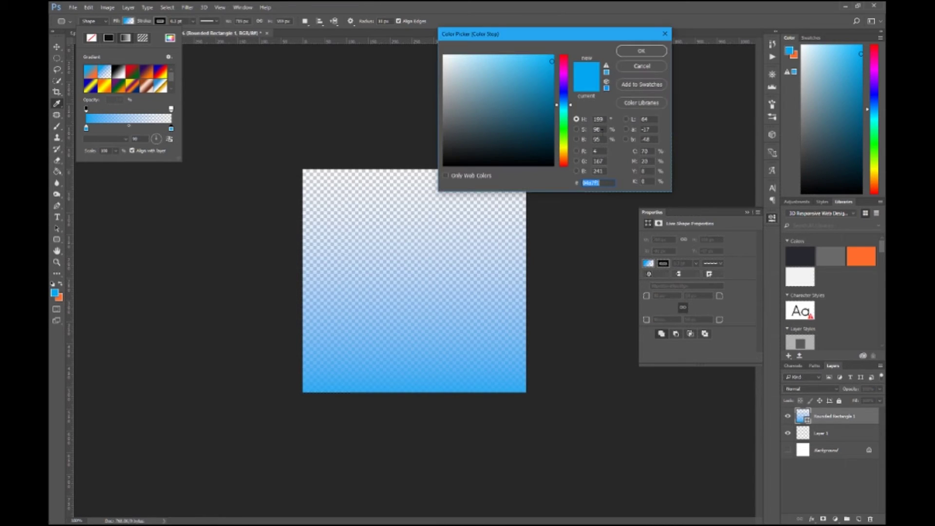
pyautogui.moveTo(570, 118)
pyautogui.mouseDown()
pyautogui.moveTo(571, 132)
pyautogui.moveTo(571, 118)
pyautogui.mouseUp()
pyautogui.click(640, 52)
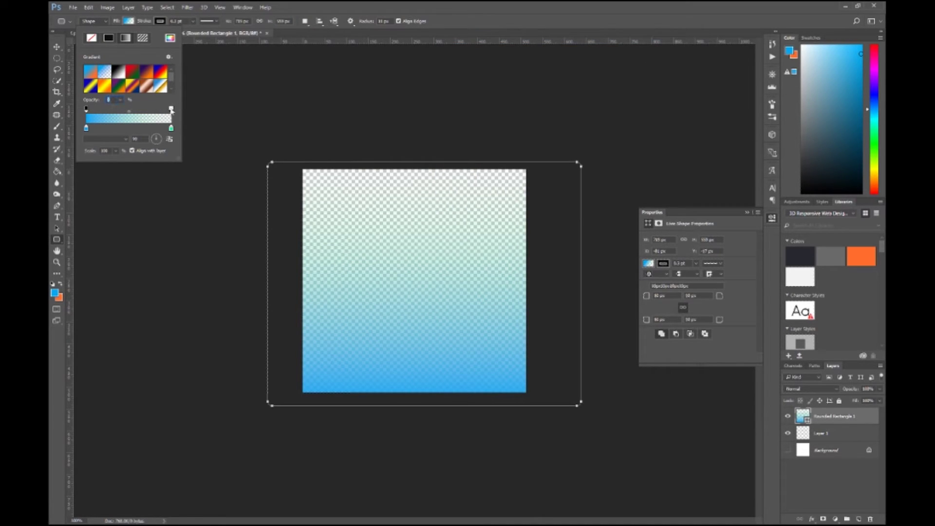
# Delete the gradient's transparency stop so the green-to-blue fill is fully opaque.
pyautogui.moveTo(171, 110); pyautogui.dragTo(381, 122)
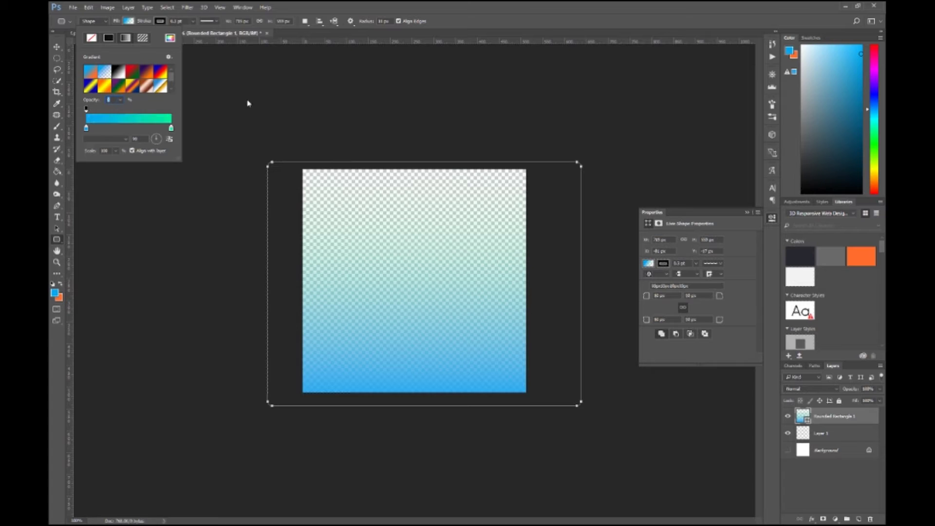
pyautogui.click(380, 88)
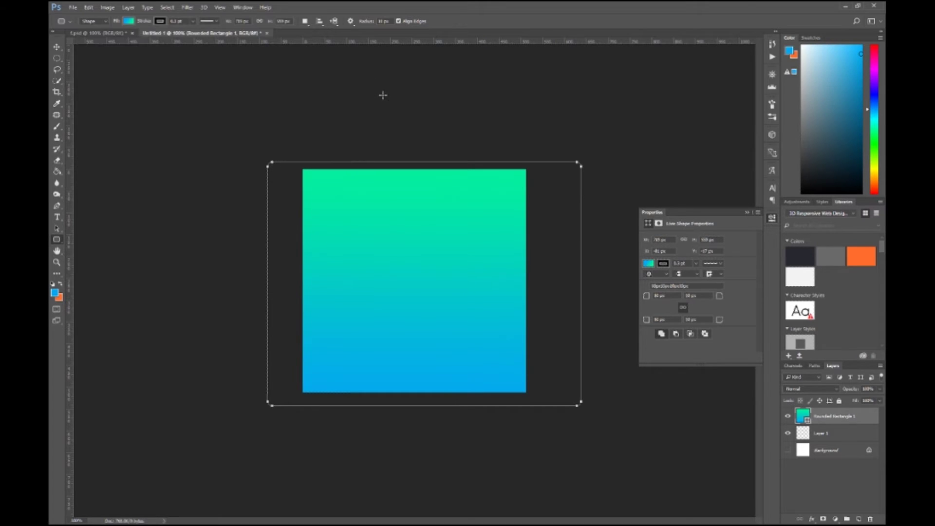
pyautogui.click(403, 116)
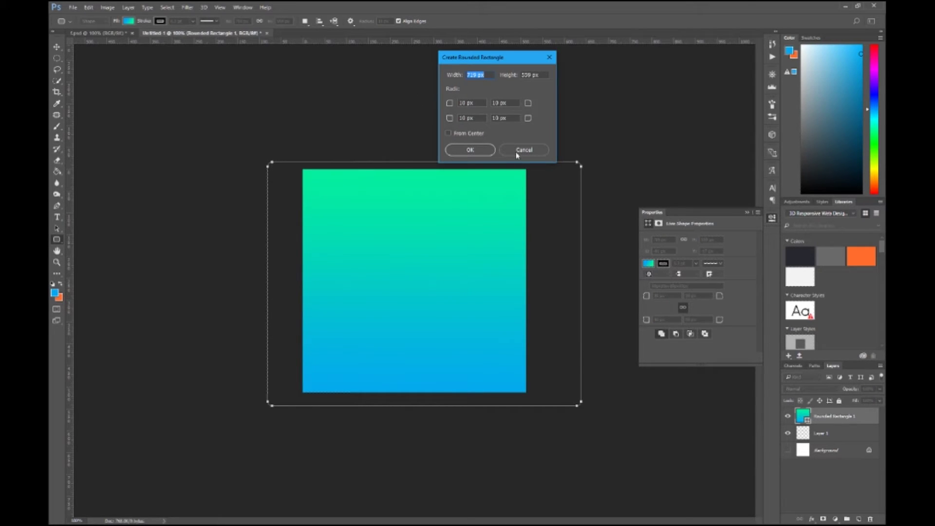
pyautogui.click(542, 151)
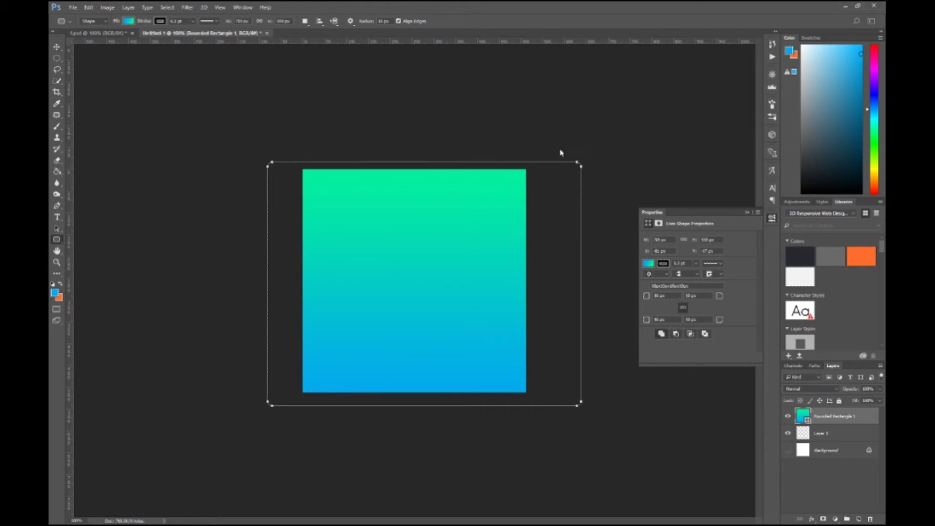
# Change the gradient angle to 0° so it runs horizontally.
pyautogui.click(129, 21)
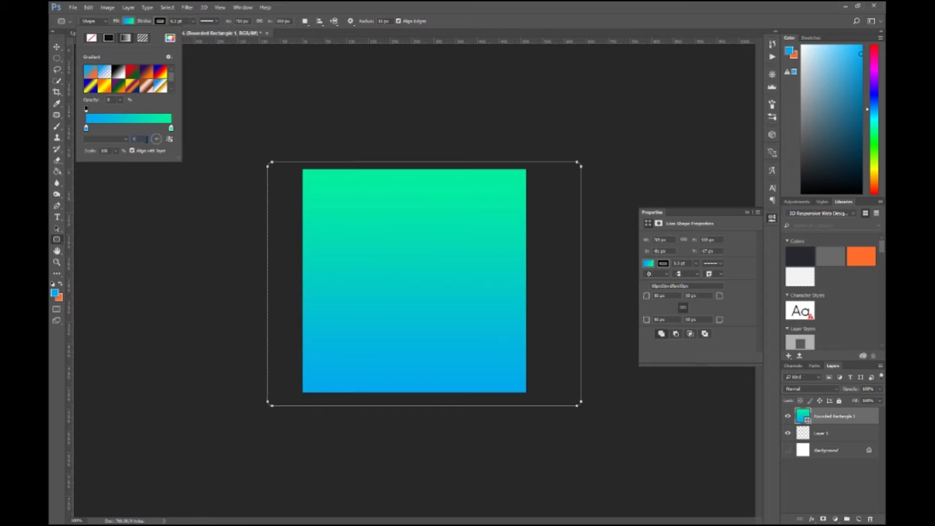
pyautogui.write('0')
pyautogui.press('Return')
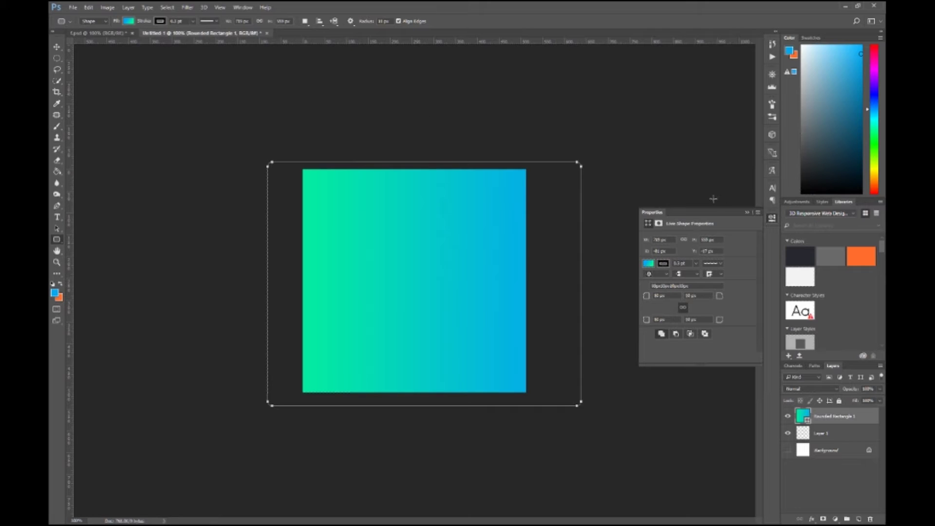
pyautogui.click(519, 114)
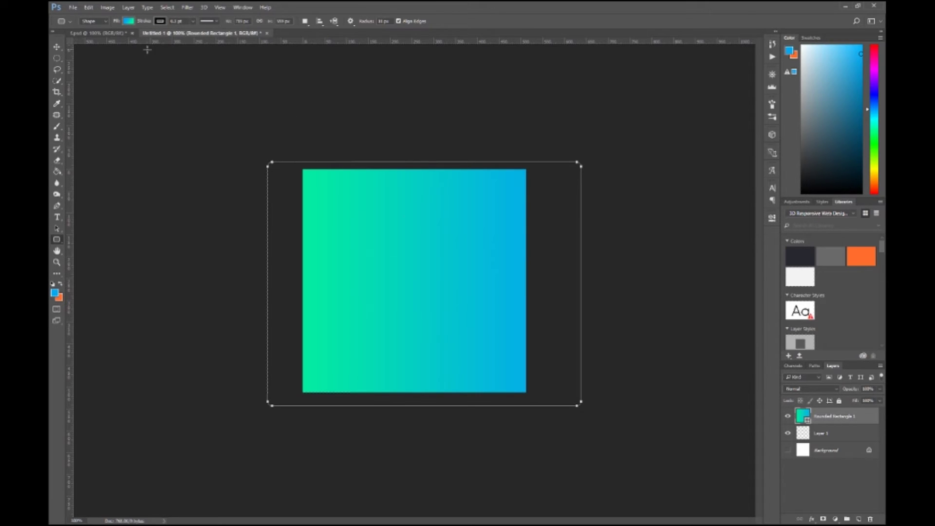
# Remove the added transparency stops so the horizontal green-to-blue gradient stays fully opaque.
pyautogui.click(126, 22)
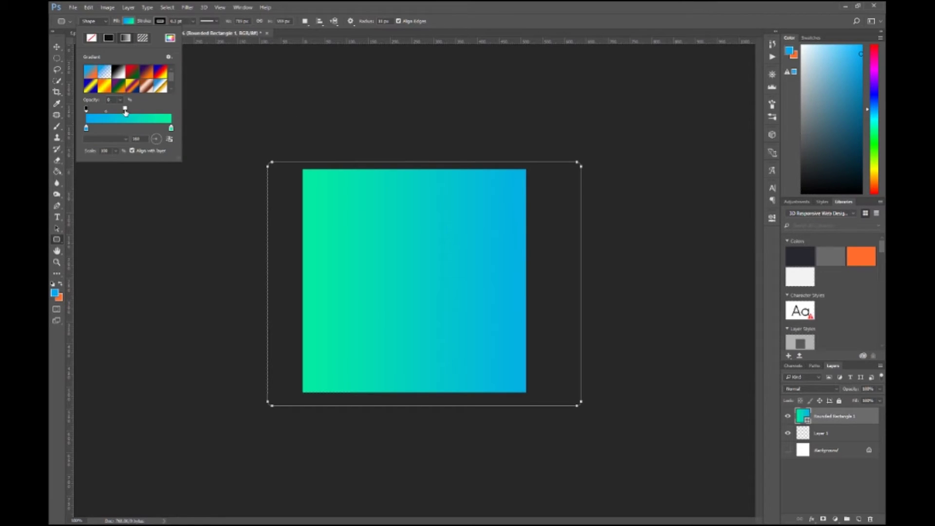
pyautogui.click(125, 110)
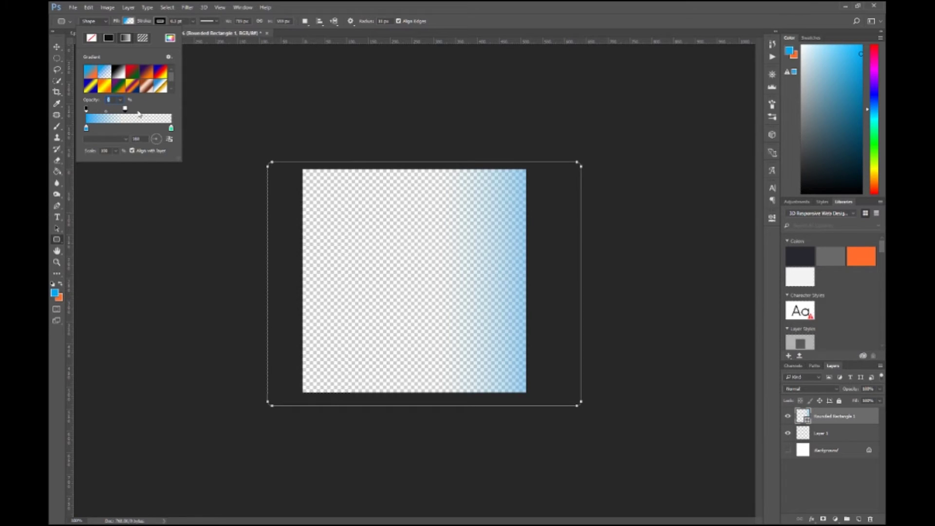
pyautogui.moveTo(126, 108)
pyautogui.mouseDown()
pyautogui.moveTo(184, 112)
pyautogui.moveTo(119, 109)
pyautogui.mouseUp()
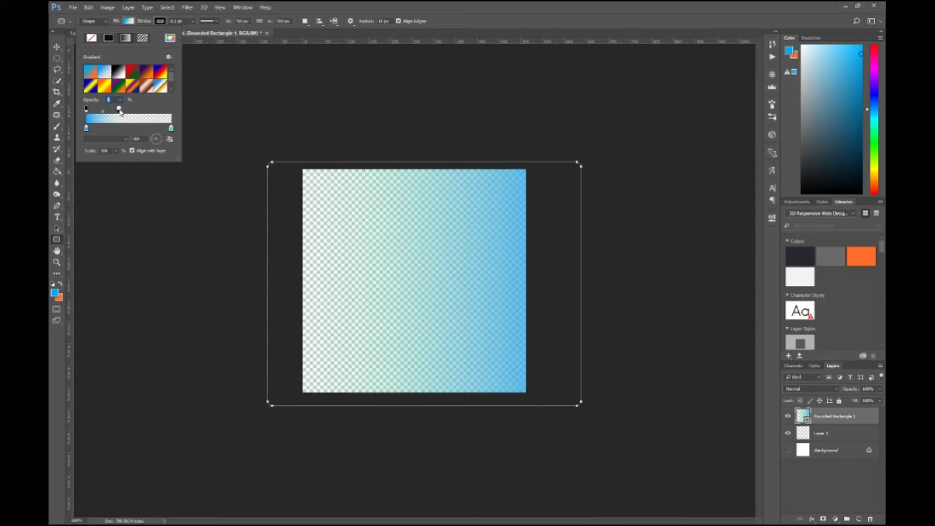
pyautogui.click(170, 112)
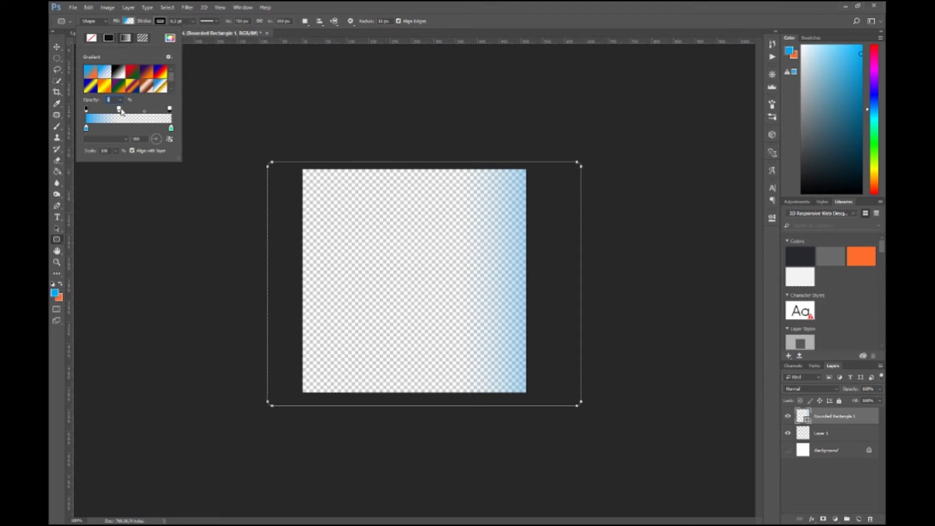
pyautogui.moveTo(119, 109); pyautogui.dragTo(205, 104)
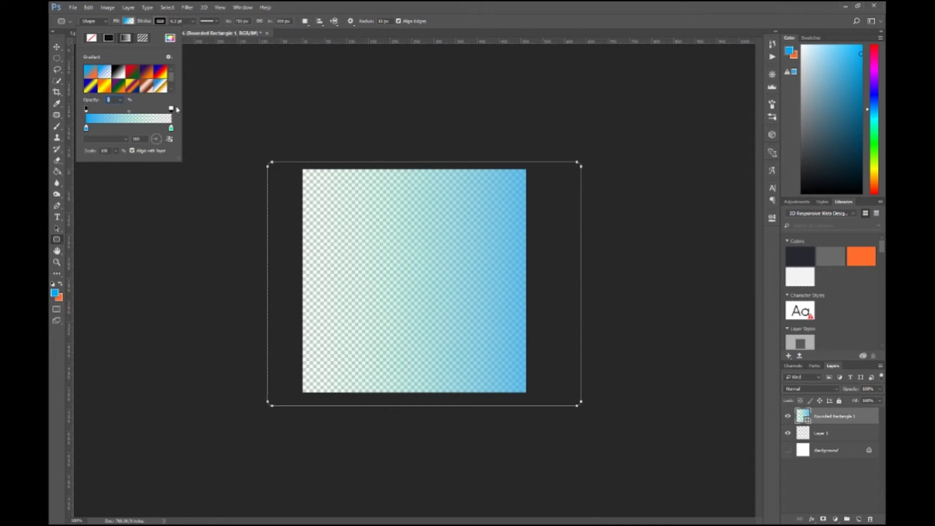
pyautogui.moveTo(171, 109); pyautogui.dragTo(361, 75)
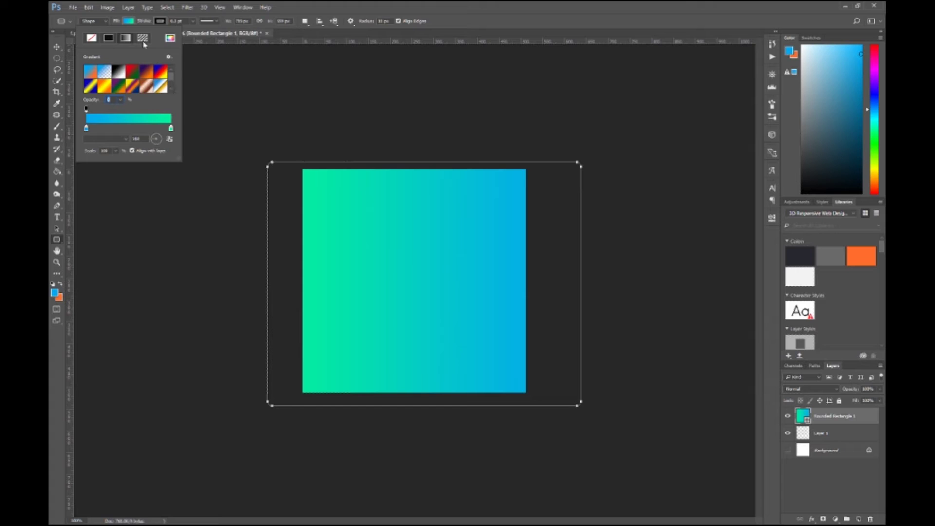
pyautogui.click(359, 97)
pyautogui.click(359, 92)
pyautogui.click(527, 149)
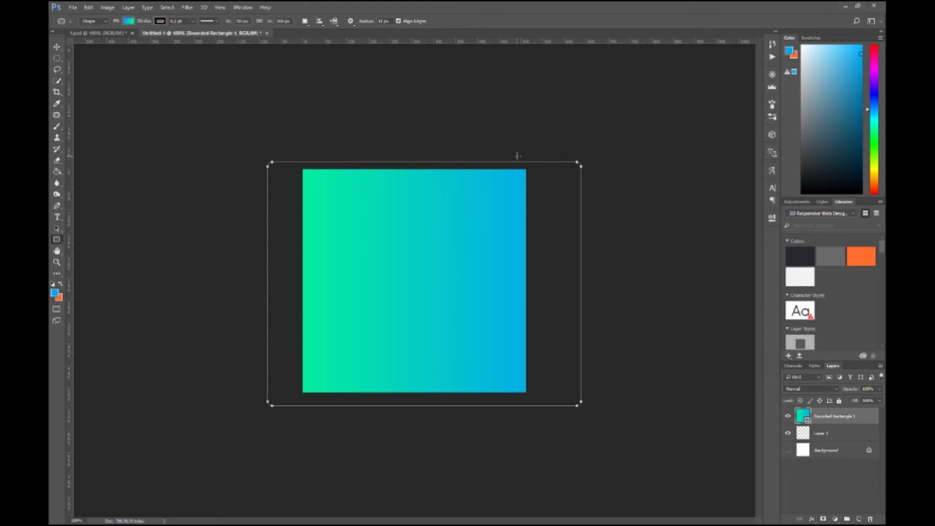
# Add a text layer reading 'MEME MAKER' on the gradient square.
pyautogui.press('t')
pyautogui.click(427, 252)
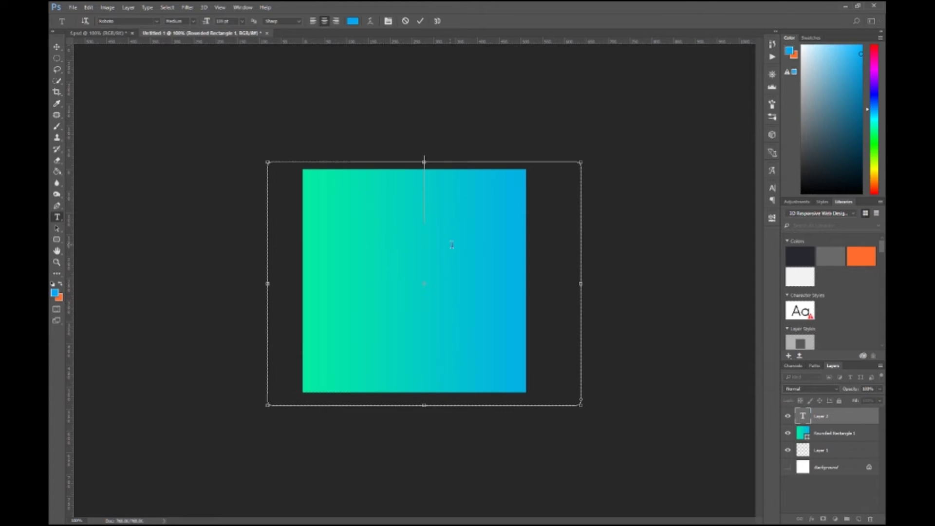
pyautogui.write('ME')
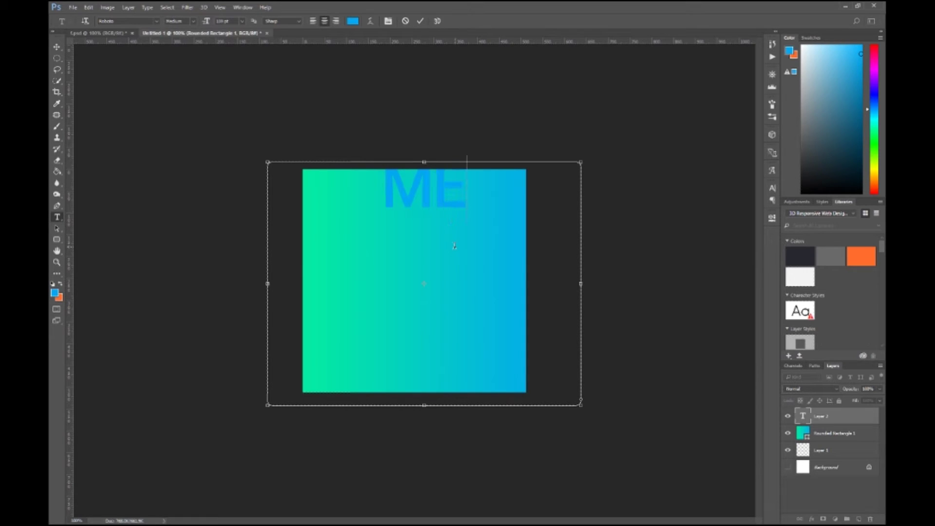
pyautogui.write('ME M')
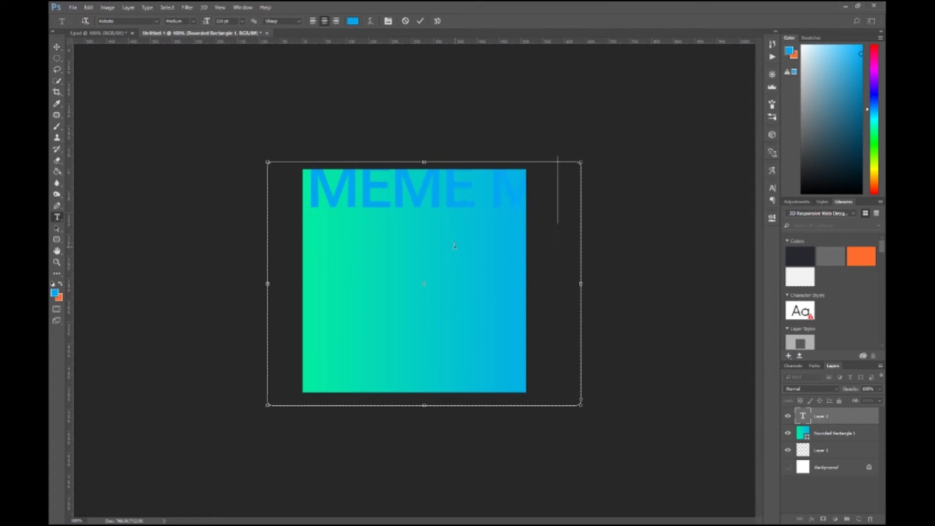
pyautogui.write('aker')
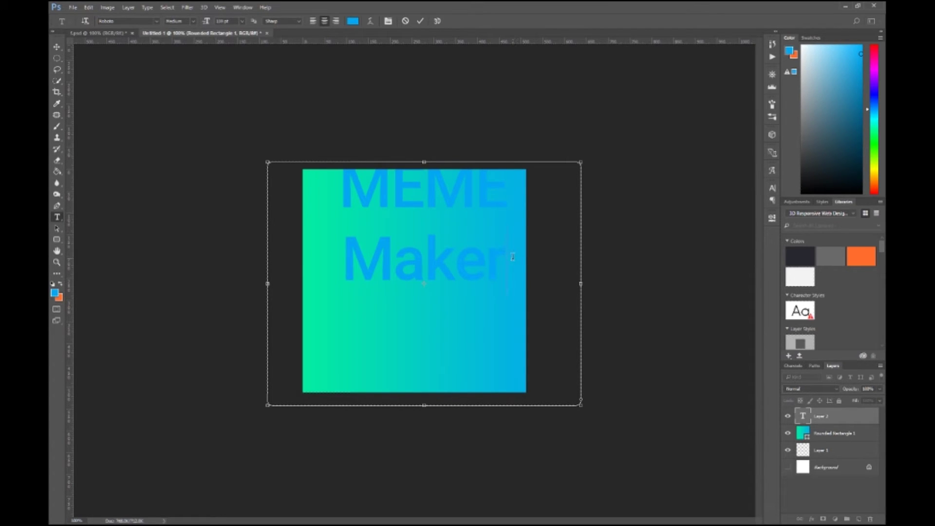
pyautogui.hotkey('ctrl', 'a')
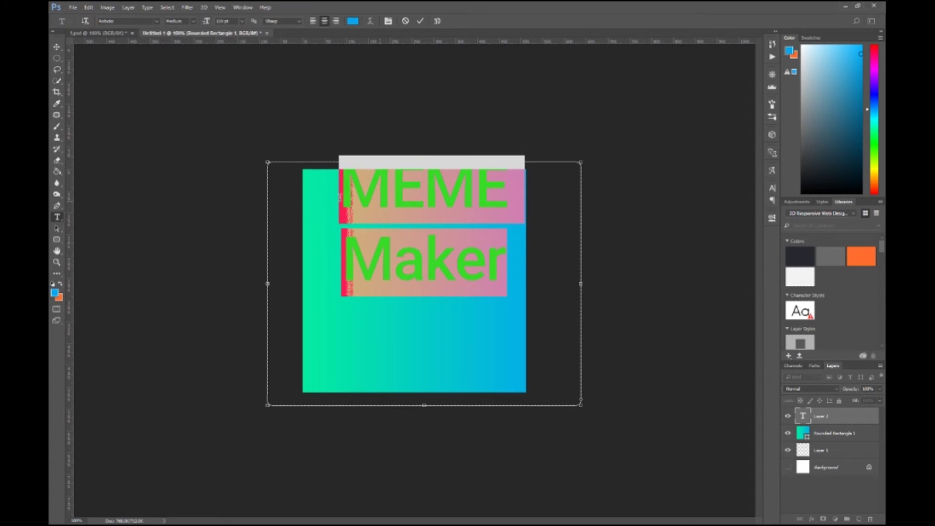
pyautogui.press('Right')
pyautogui.press('BackSpace')
pyautogui.press('BackSpace')
pyautogui.press('BackSpace')
pyautogui.press('BackSpace')
pyautogui.press('BackSpace')
pyautogui.press('BackSpace')
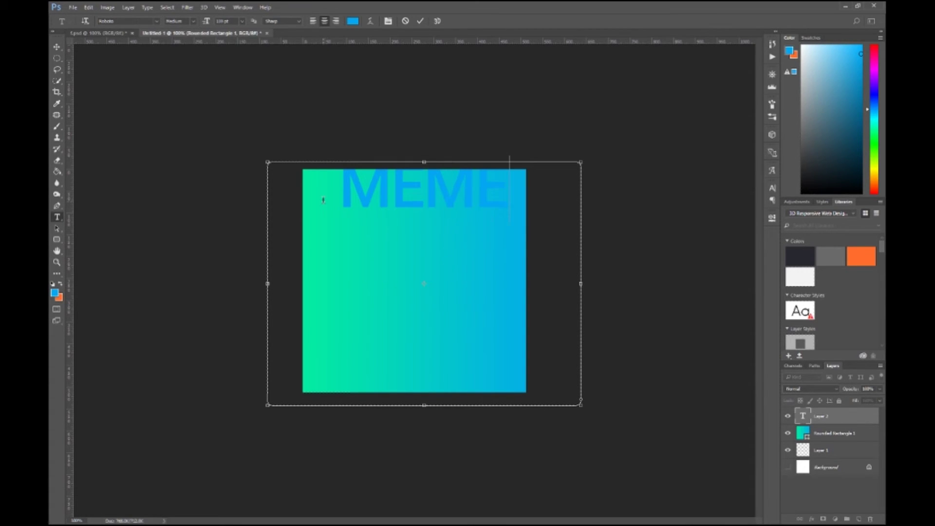
pyautogui.write('MAKER')
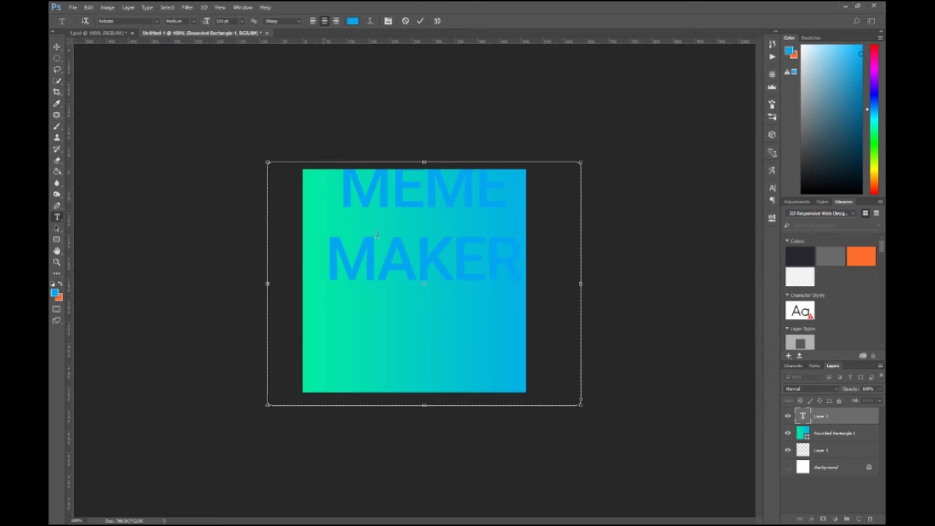
pyautogui.click(420, 21)
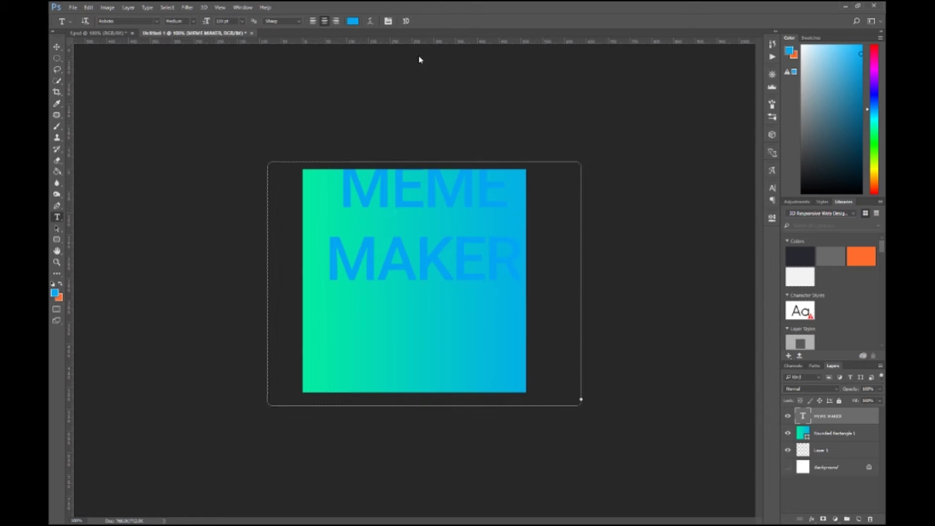
# Colour all the MEME MAKER text white (ffffff).
pyautogui.doubleClick(409, 195)
pyautogui.click(397, 264)
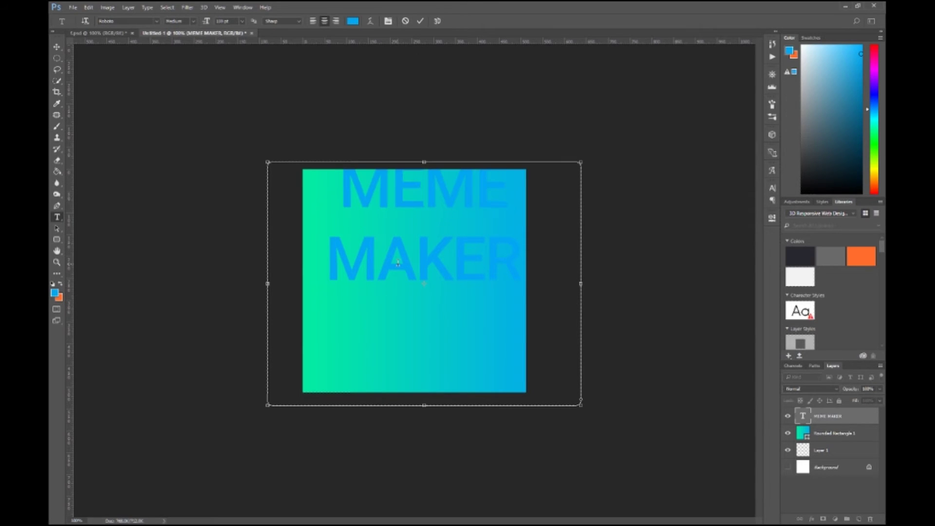
pyautogui.hotkey('ctrl', 'a')
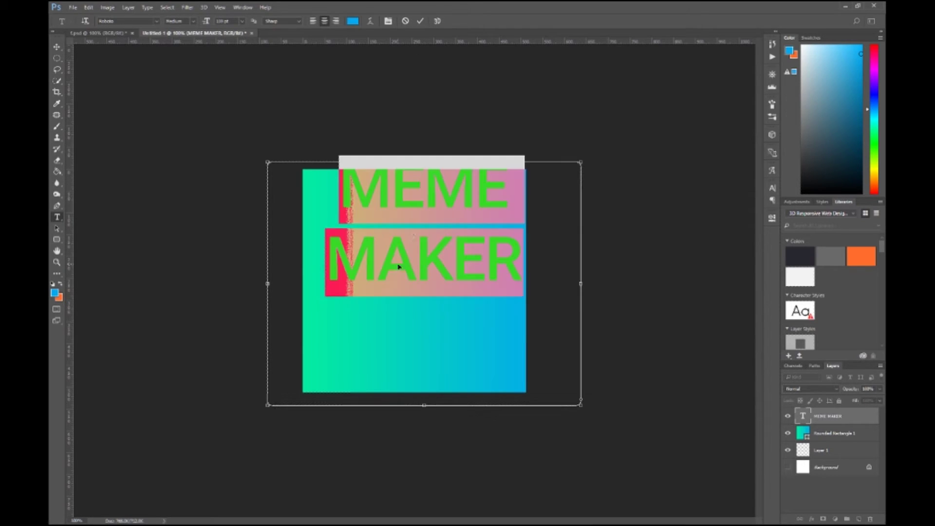
pyautogui.click(352, 21)
pyautogui.click(443, 55)
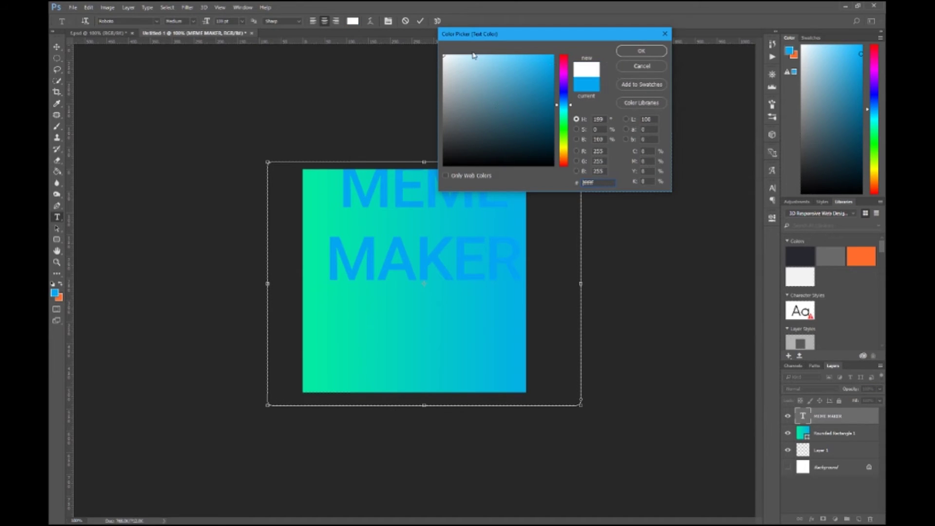
pyautogui.click(642, 51)
# Move the title to the square's centre and check the MEME font in the reference document.
pyautogui.click(57, 47)
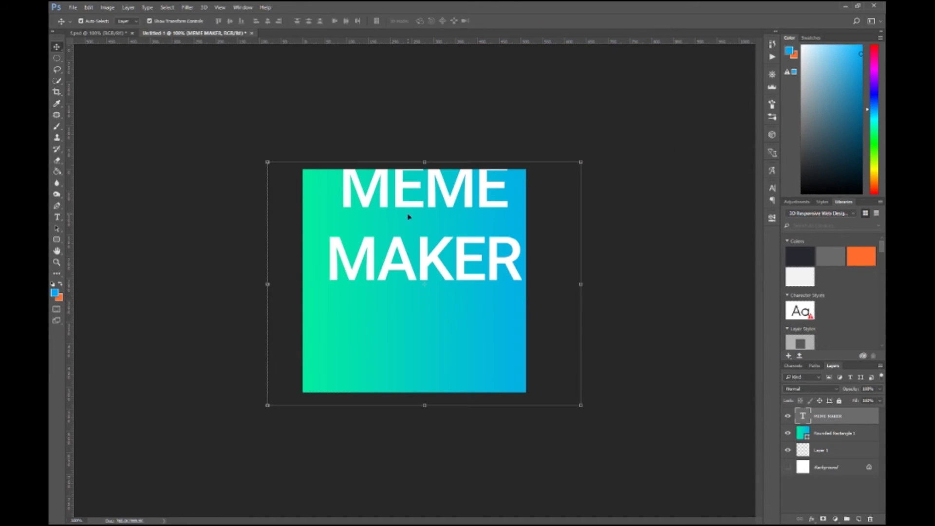
pyautogui.moveTo(414, 168); pyautogui.dragTo(408, 233)
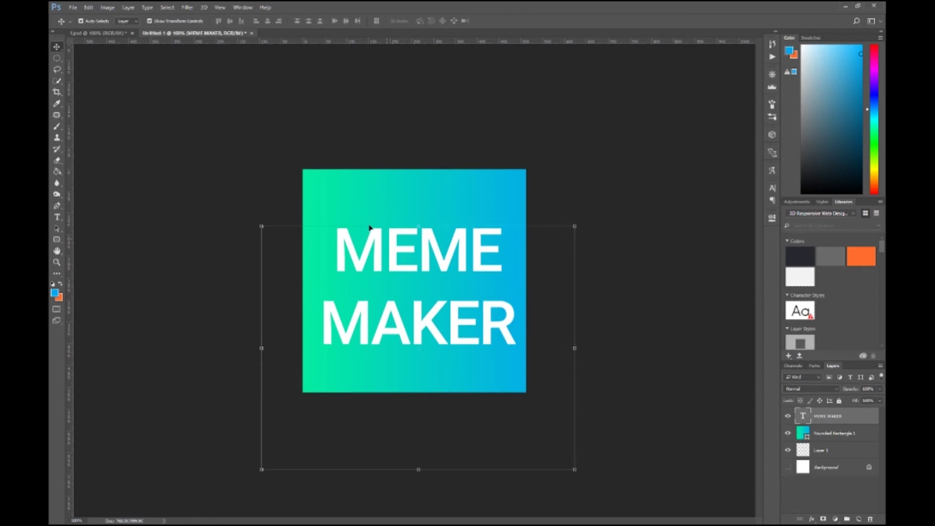
pyautogui.click(95, 31)
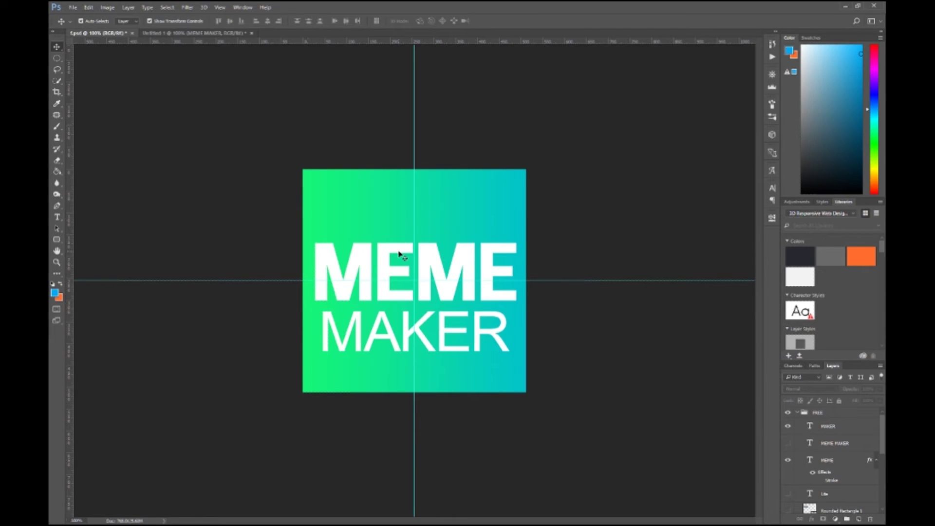
pyautogui.click(423, 271)
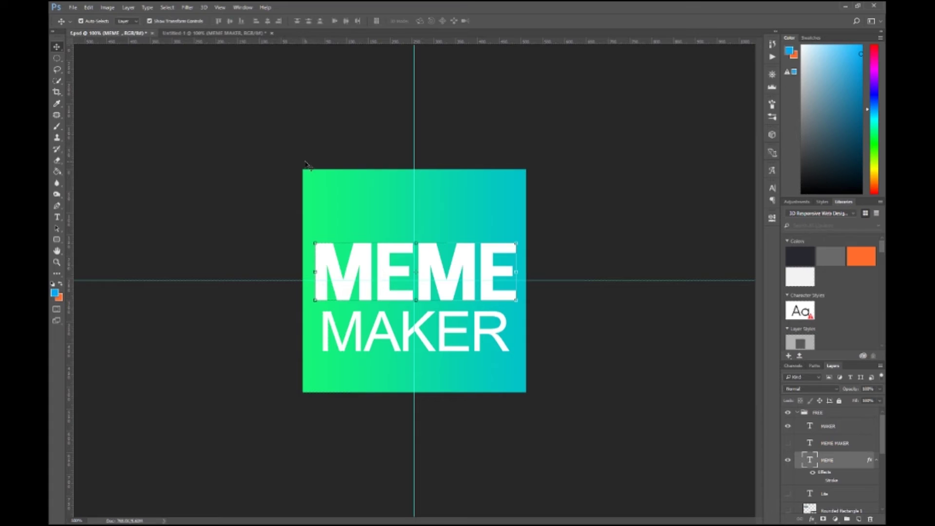
pyautogui.press('t')
pyautogui.press('Return')
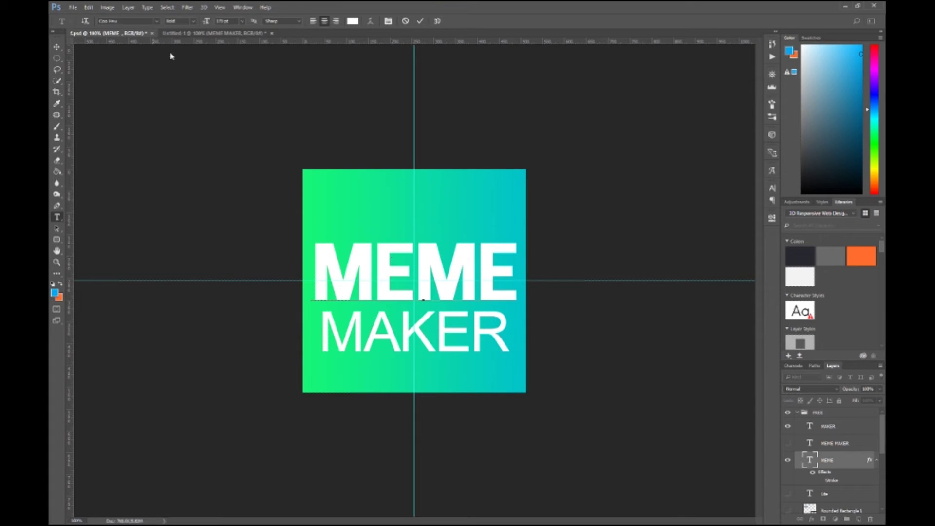
pyautogui.click(196, 35)
# Set the word MEME in Coo Hew Bold, then nudge the title up and slightly left.
pyautogui.doubleClick(410, 252)
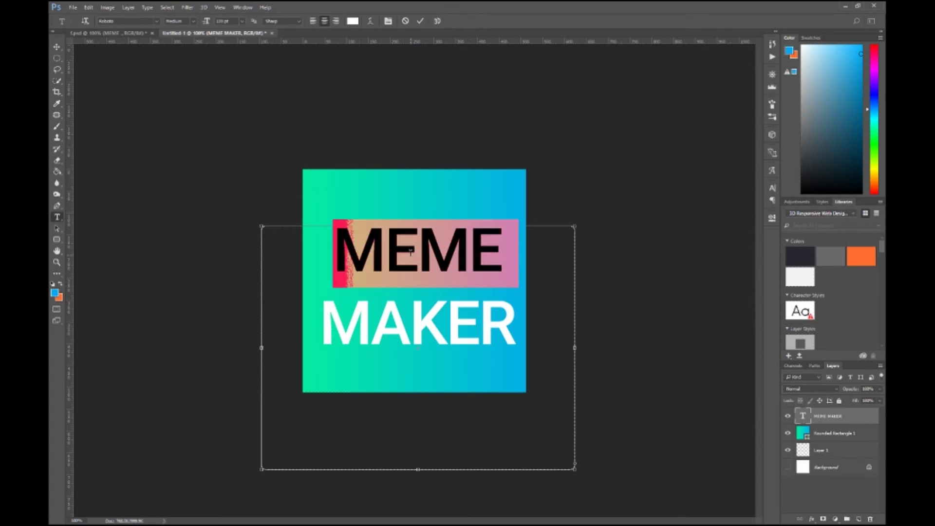
pyautogui.click(130, 21)
pyautogui.write('coo')
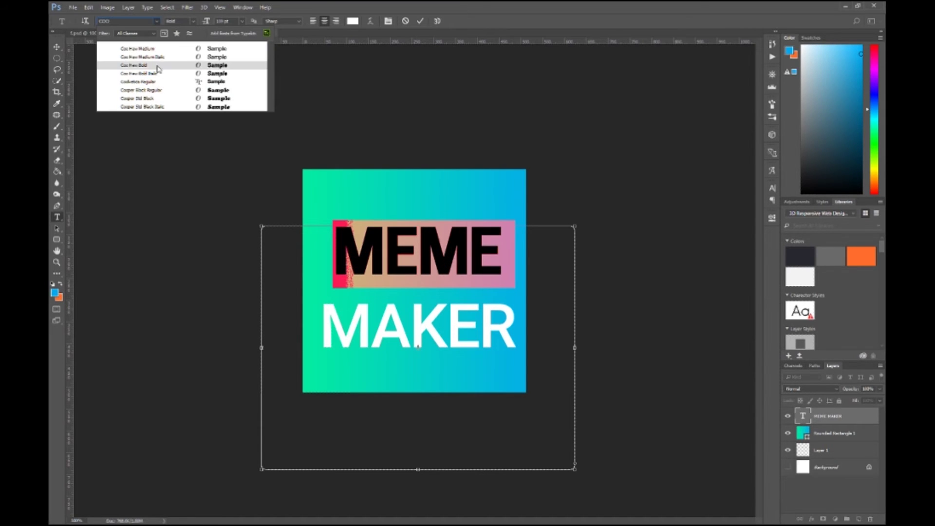
pyautogui.click(155, 65)
pyautogui.click(468, 320)
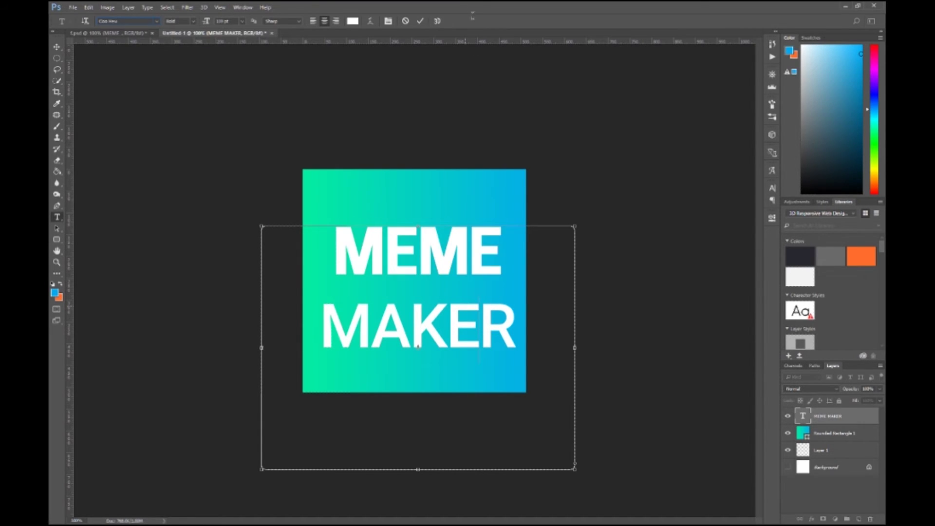
pyautogui.click(419, 21)
pyautogui.click(58, 47)
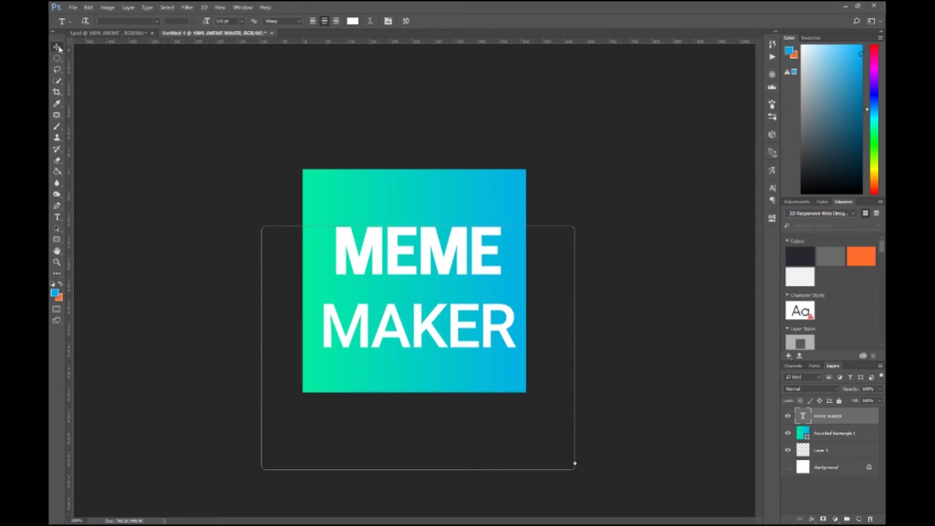
pyautogui.moveTo(409, 220); pyautogui.dragTo(405, 209)
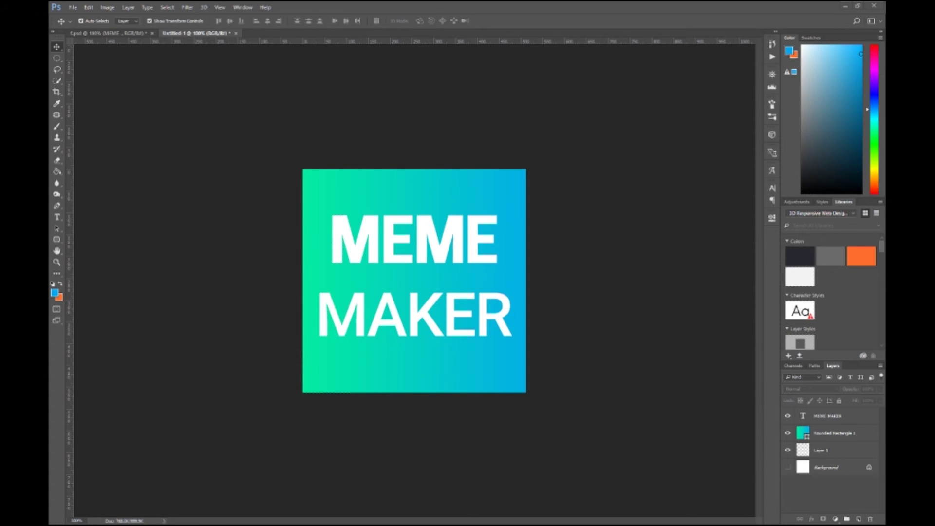
# Open Android Asset Studio's launcher icon generator, then come back to the MEME MAKER canvas.
pyautogui.hotkey('alt', 'Tab')
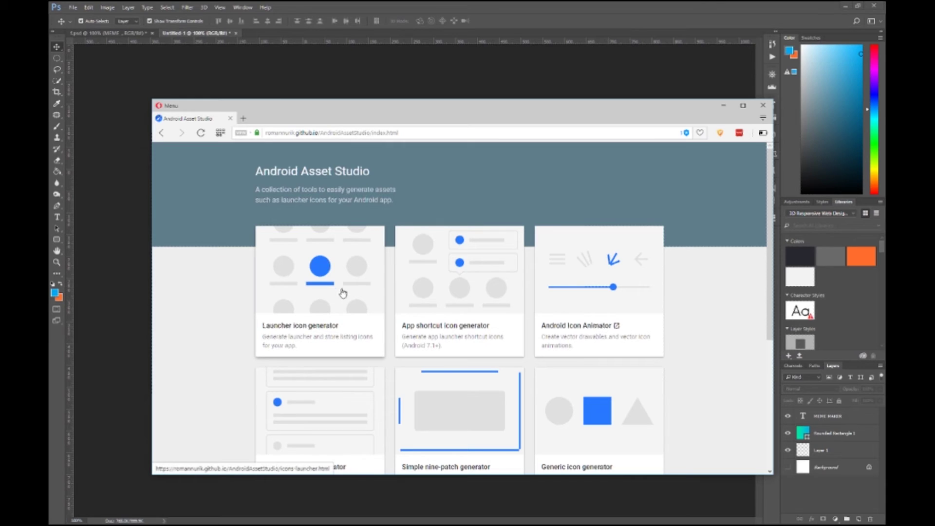
pyautogui.click(336, 290)
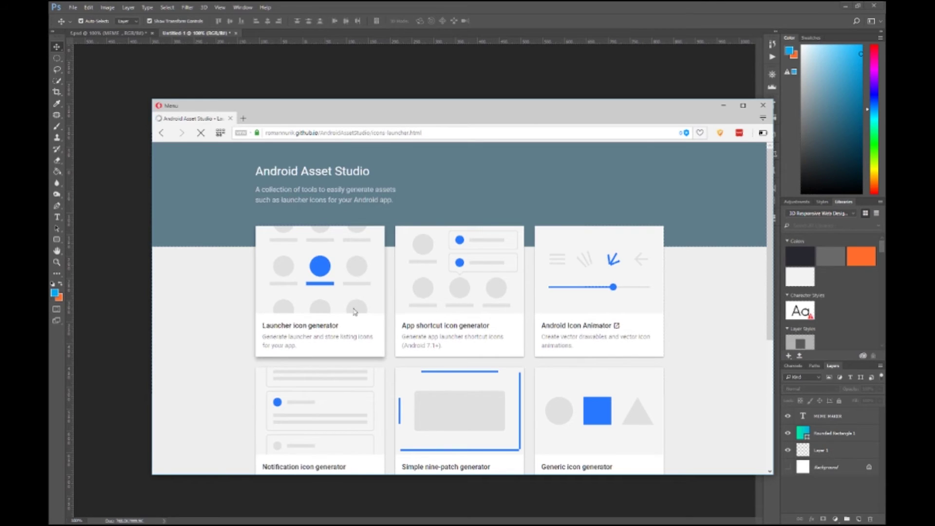
pyautogui.hotkey('alt', 'Tab')
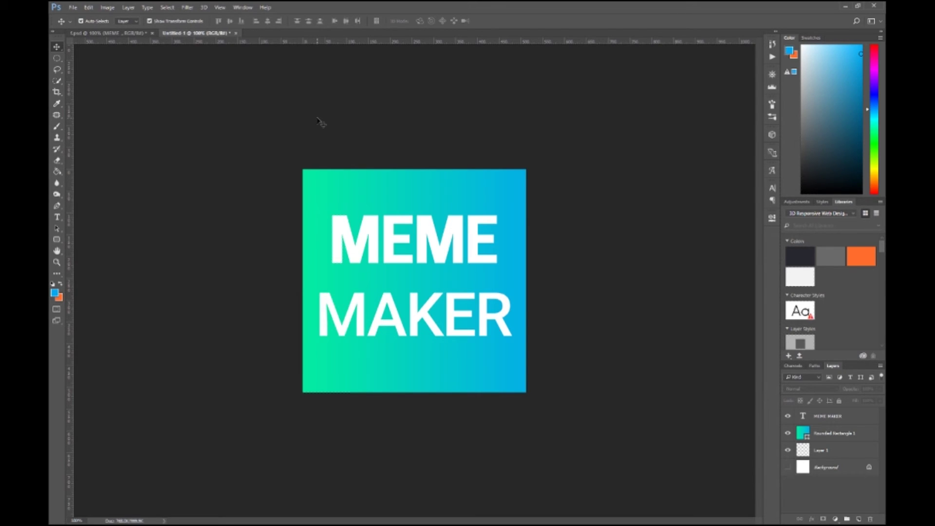
# Save the design as meme.psd.
pyautogui.hotkey('ctrl', 's')
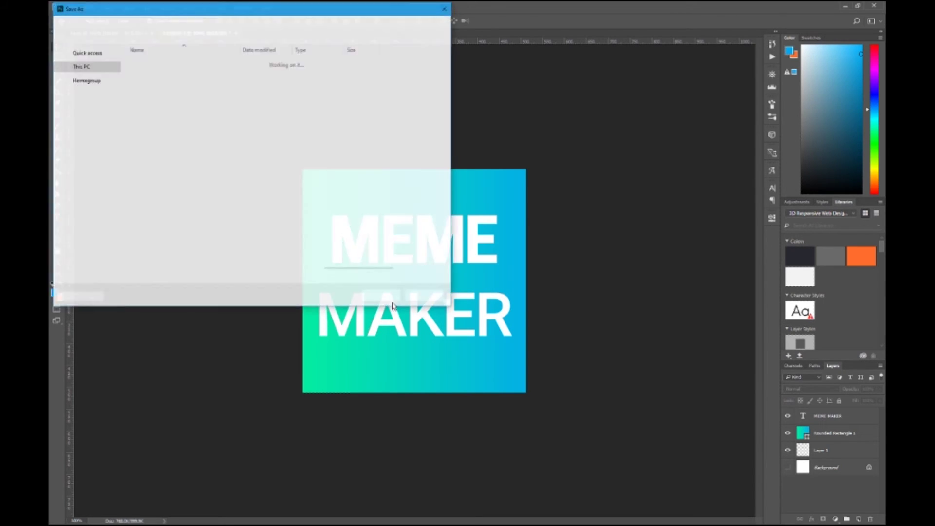
pyautogui.moveTo(185, 9); pyautogui.dragTo(308, 55)
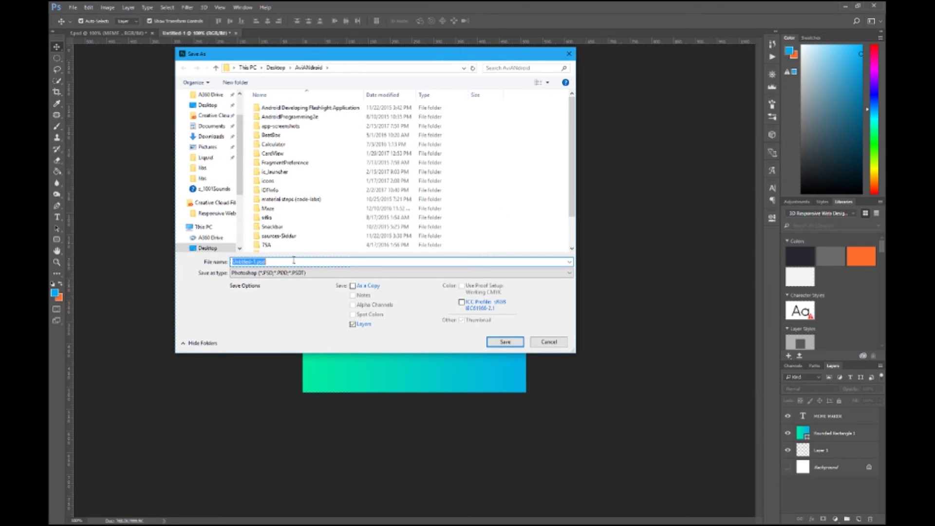
pyautogui.write('meme')
pyautogui.press('Return')
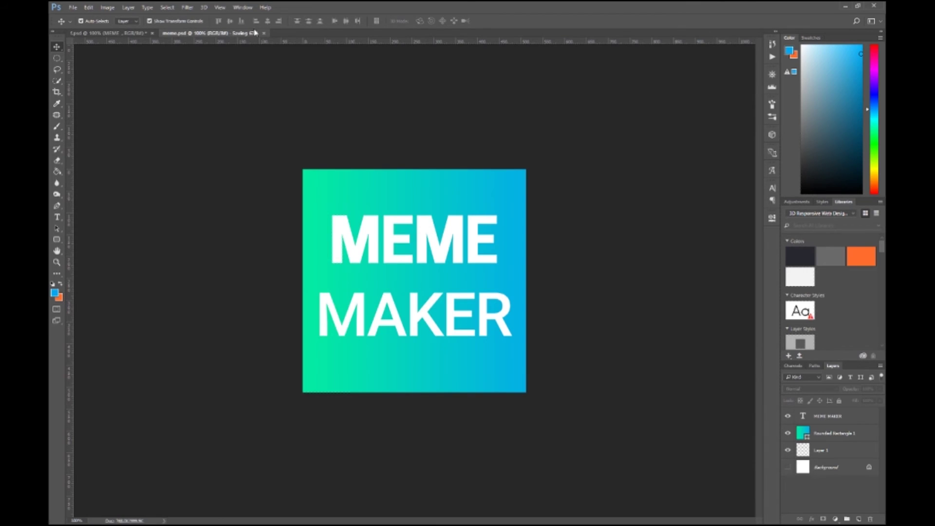
# Quick-export the design as a PNG named meme.png.
pyautogui.click(73, 7)
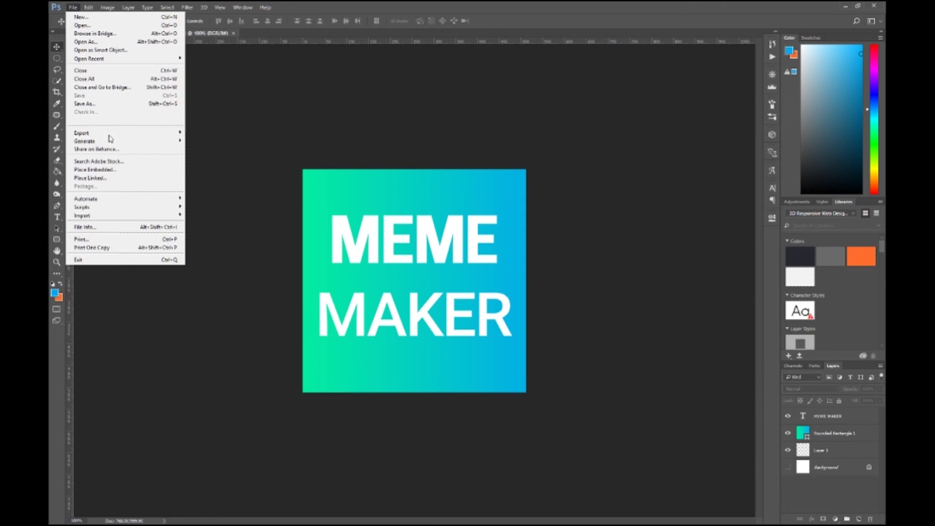
pyautogui.moveTo(112, 134)
pyautogui.click(222, 135)
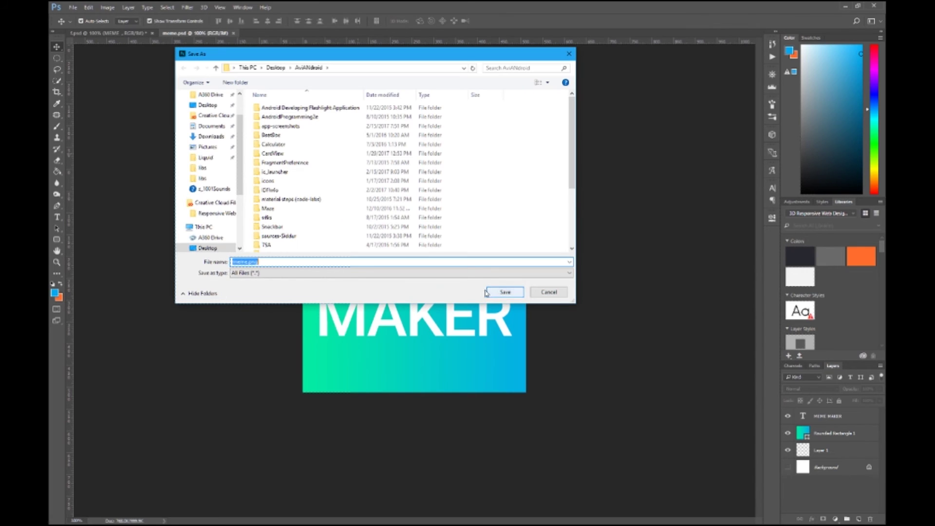
pyautogui.click(502, 293)
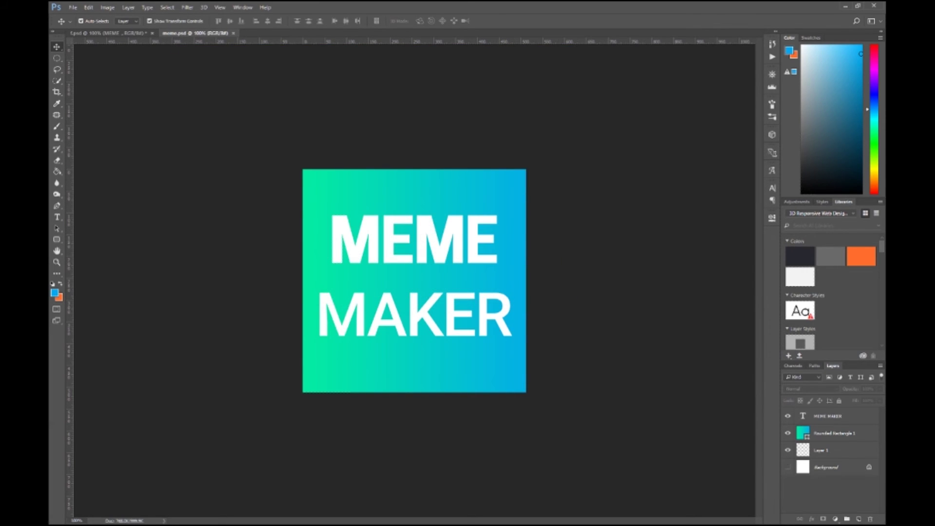
# Load the meme image from Desktop > AviANdroid as the launcher icon's foreground image.
pyautogui.hotkey('alt', 'Tab')
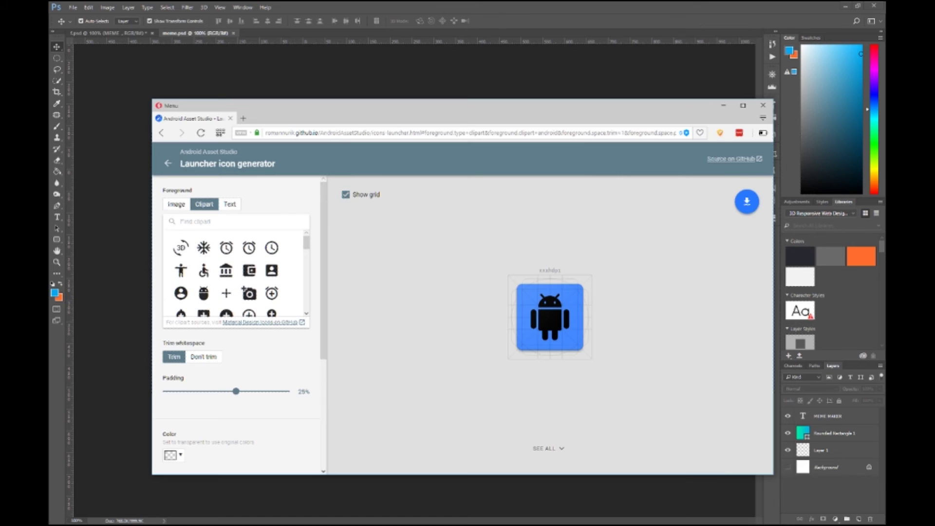
pyautogui.click(181, 205)
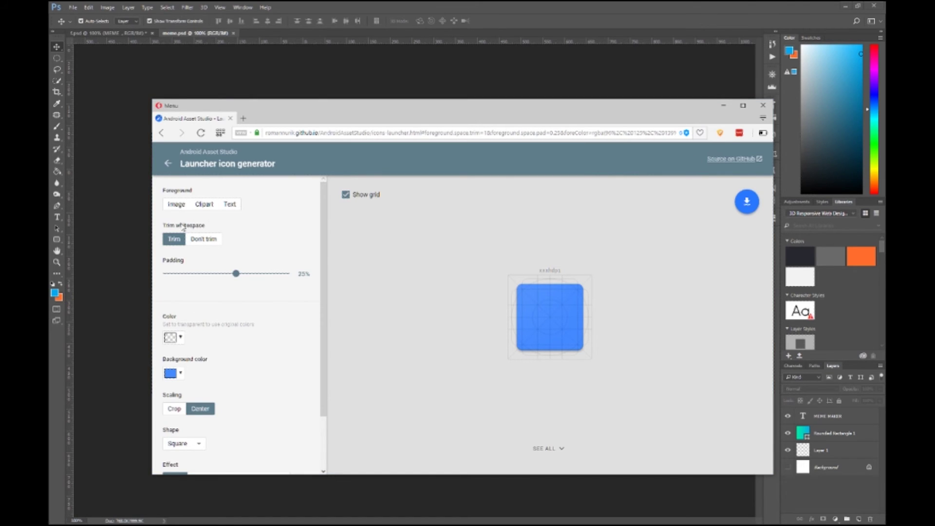
pyautogui.click(175, 204)
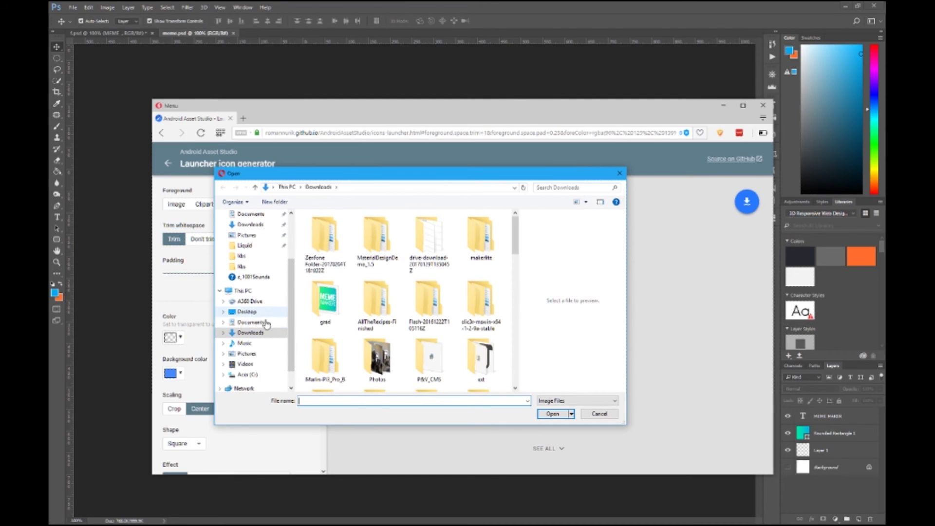
pyautogui.click(250, 312)
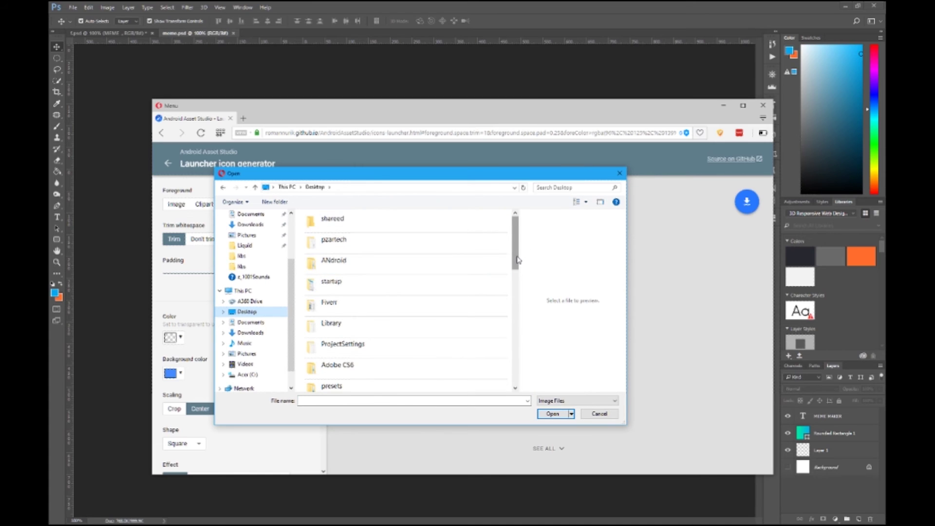
pyautogui.scroll(-2, 438, 273)
pyautogui.click(359, 349)
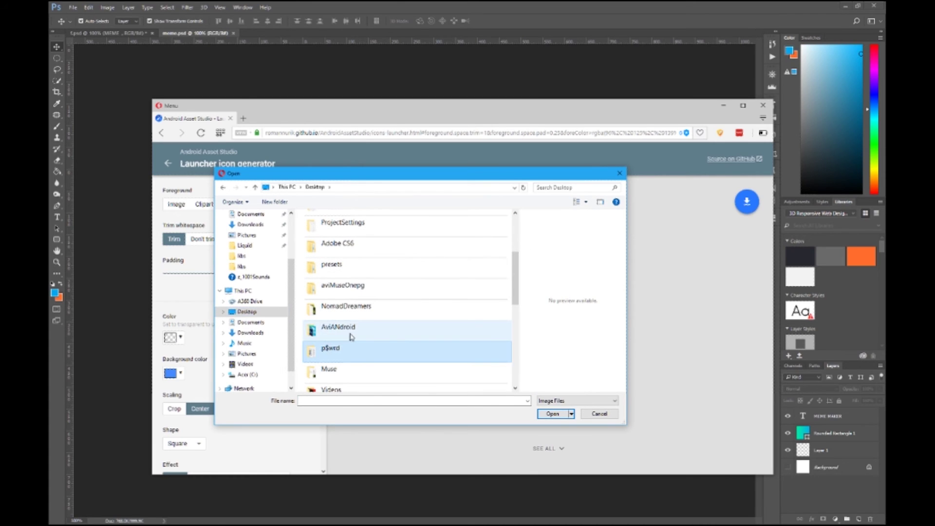
pyautogui.doubleClick(351, 336)
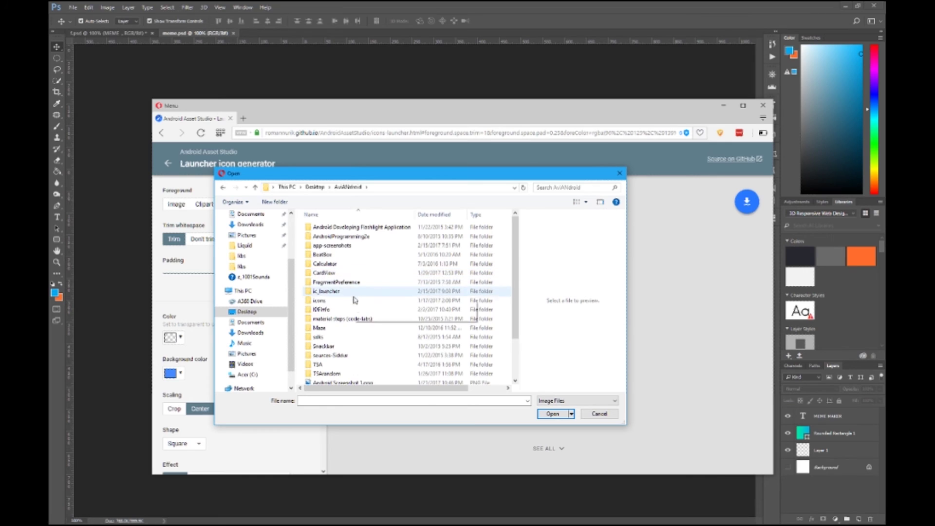
pyautogui.scroll(-2, 355, 299)
pyautogui.doubleClick(355, 380)
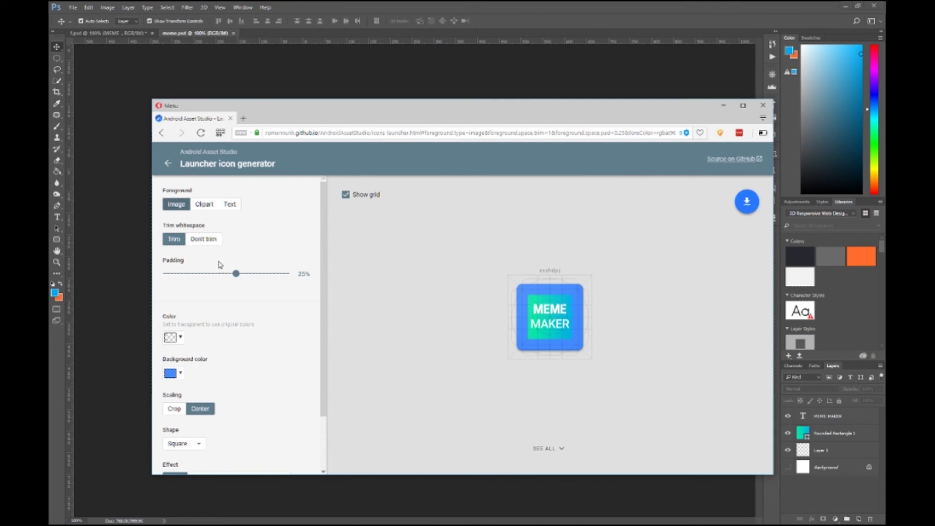
# Set the foreground to Don't trim with 0% padding and Center scaling.
pyautogui.moveTo(237, 273); pyautogui.dragTo(196, 273)
pyautogui.click(213, 241)
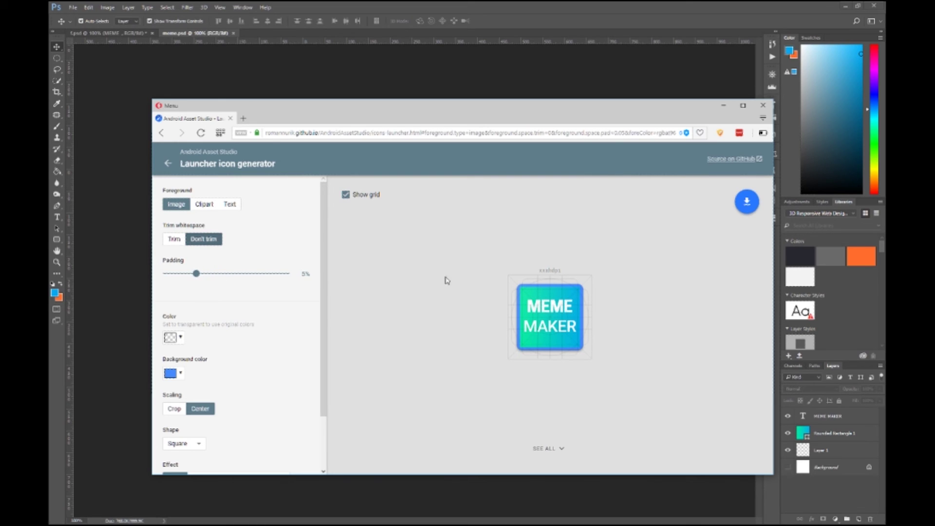
pyautogui.moveTo(196, 273); pyautogui.dragTo(187, 273)
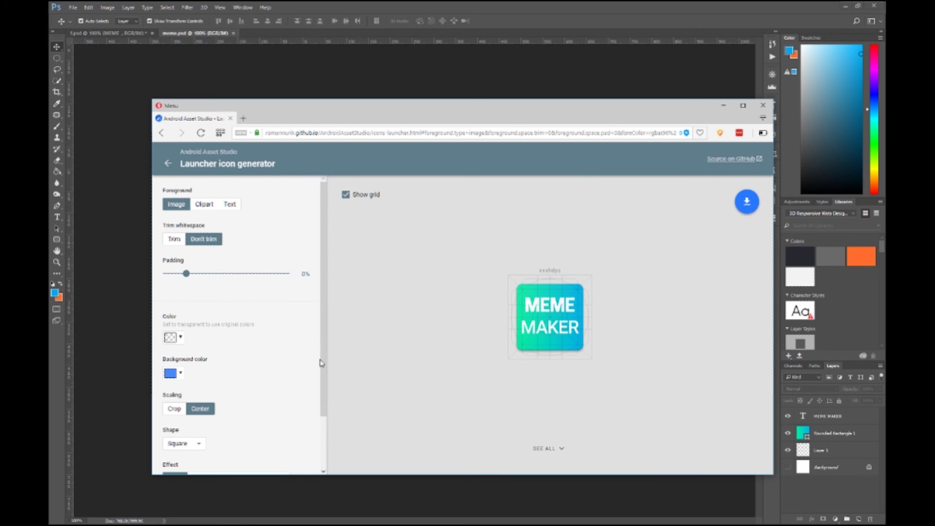
pyautogui.click(175, 410)
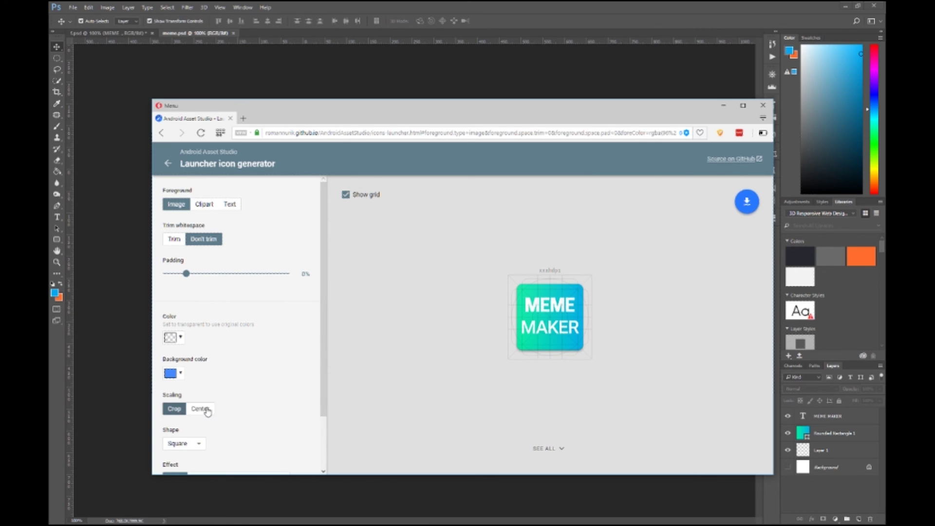
pyautogui.click(208, 411)
# Apply the Cast shadow effect, then go back to the Android Asset Studio home page.
pyautogui.scroll(-3, 233, 360)
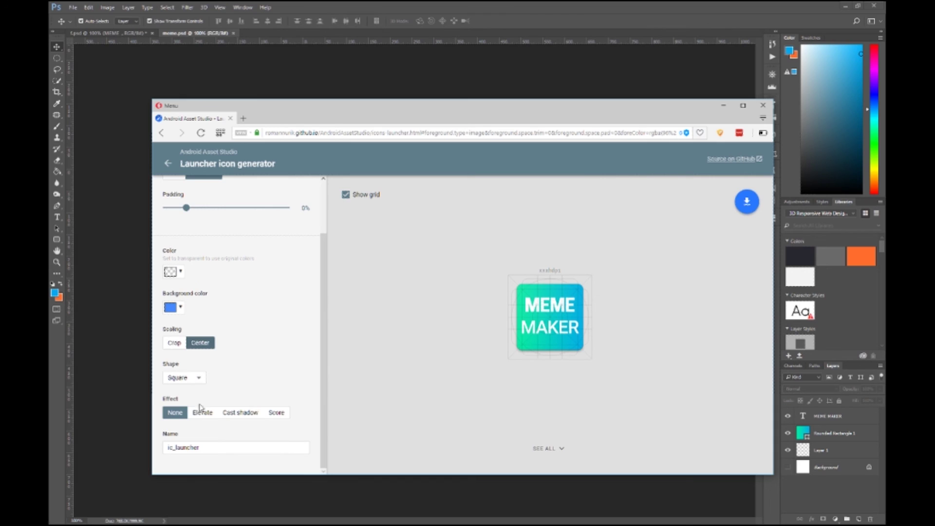
pyautogui.click(203, 414)
pyautogui.click(245, 415)
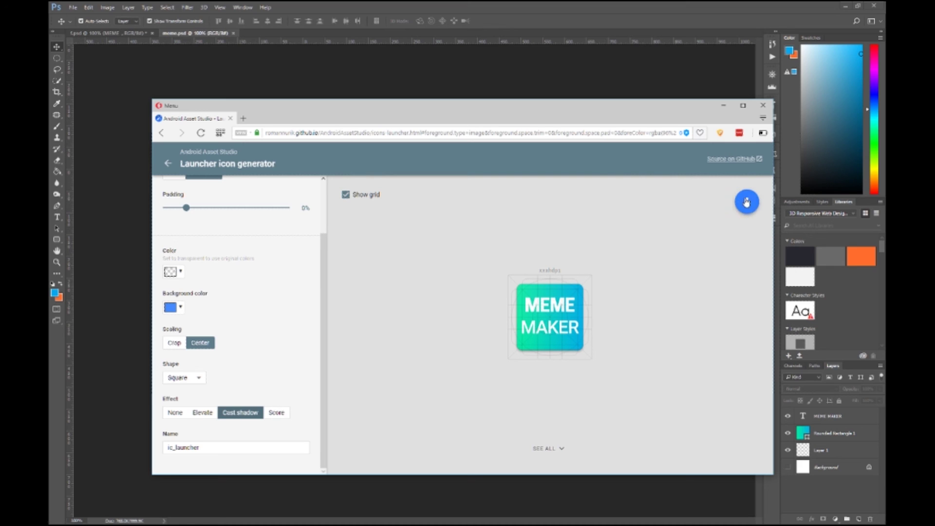
pyautogui.click(168, 162)
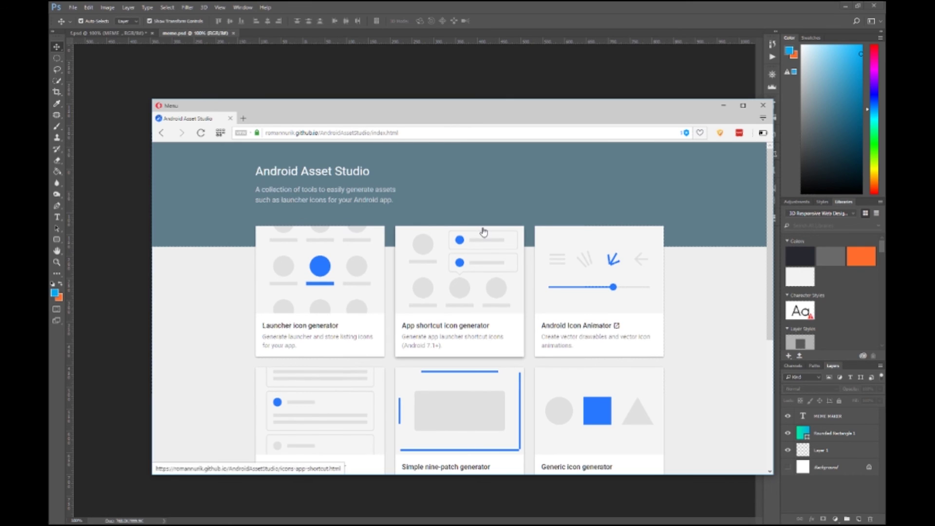
pyautogui.scroll(-4, 487, 224)
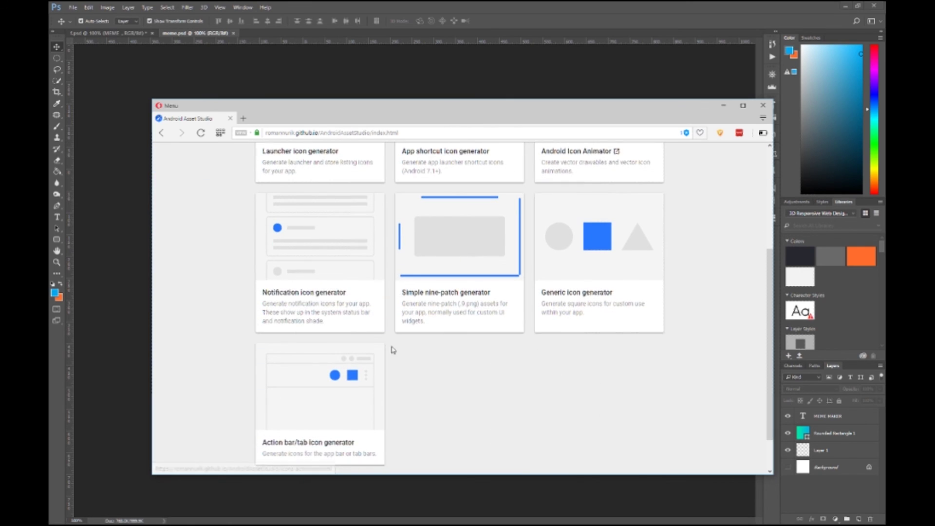
pyautogui.scroll(4, 393, 348)
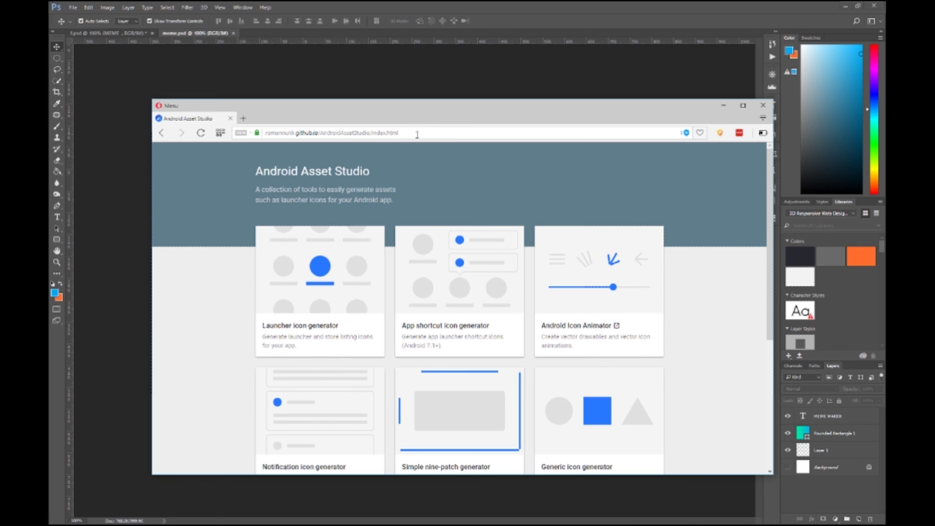